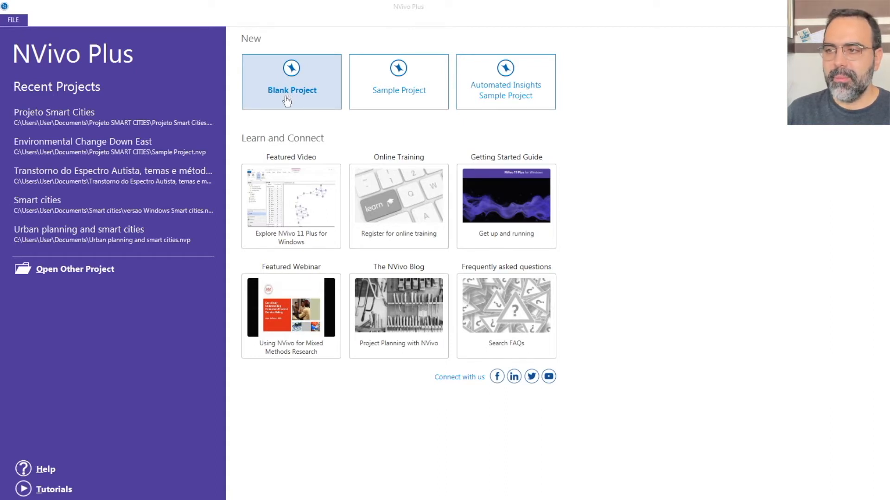
Step: Start a new blank project and title it "Projeto Smart Cities"
click(287, 101)
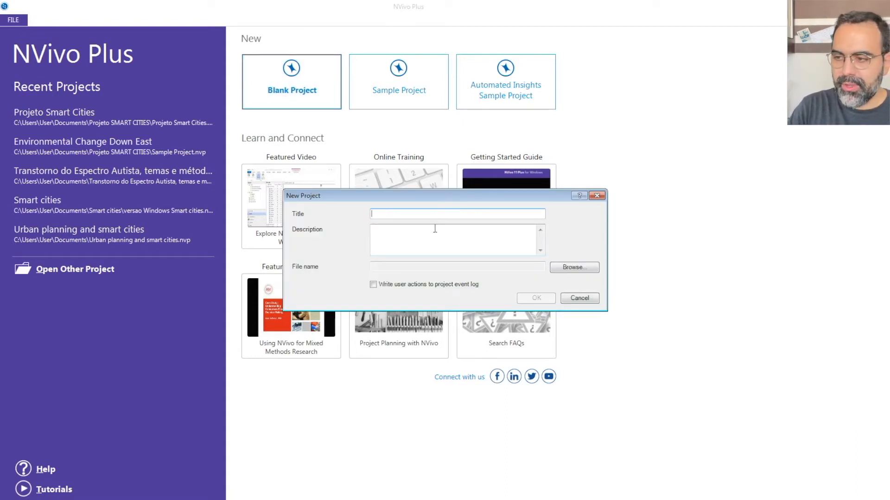
text(proj)
key(BackSpace)
key(BackSpace)
key(BackSpace)
key(BackSpace)
text(proje)
key(BackSpace)
key(BackSpace)
key(BackSpace)
key(BackSpace)
key(BackSpace)
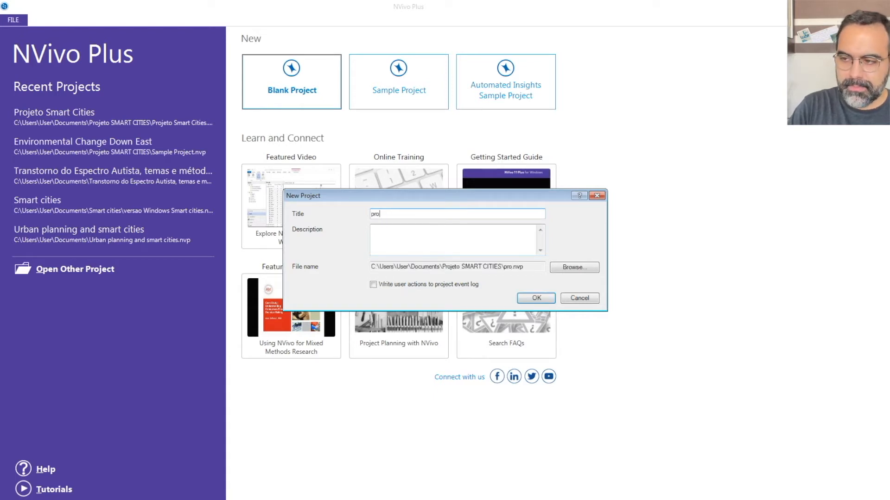
text(Projeto Smart Cities)
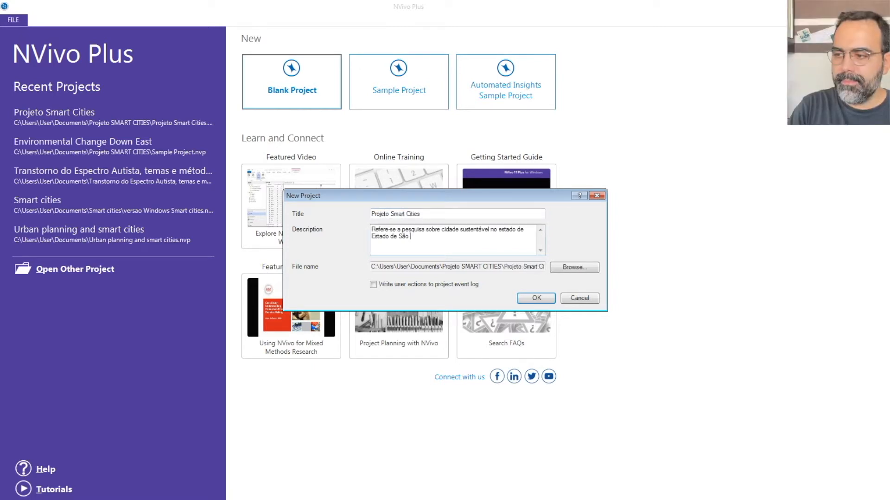
Step: Describe the project as "Refere-se a pesquisa sobre cidade sustentável no estado de Estado de São Paulo", create it and close Quick Start Steps
text(Paulo)
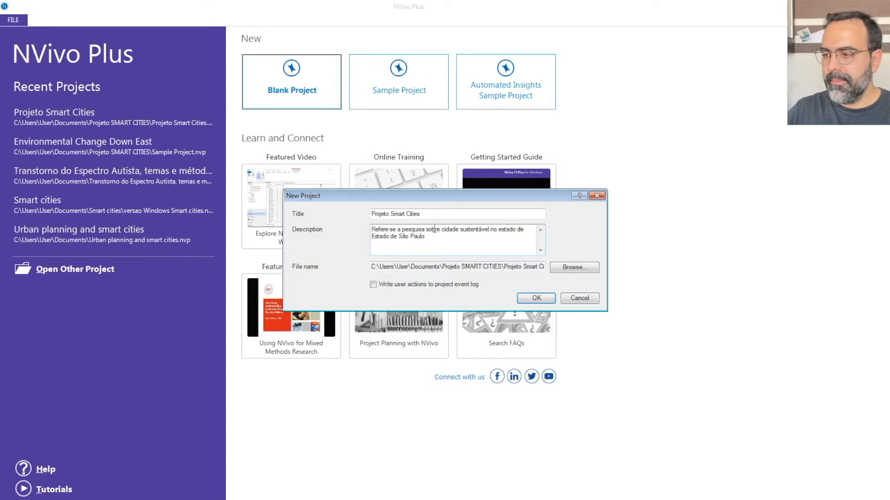
click(536, 298)
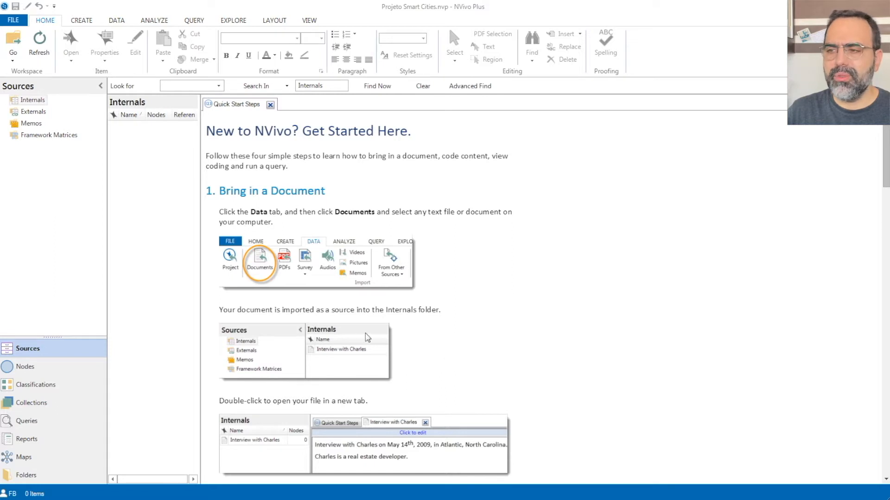
click(270, 105)
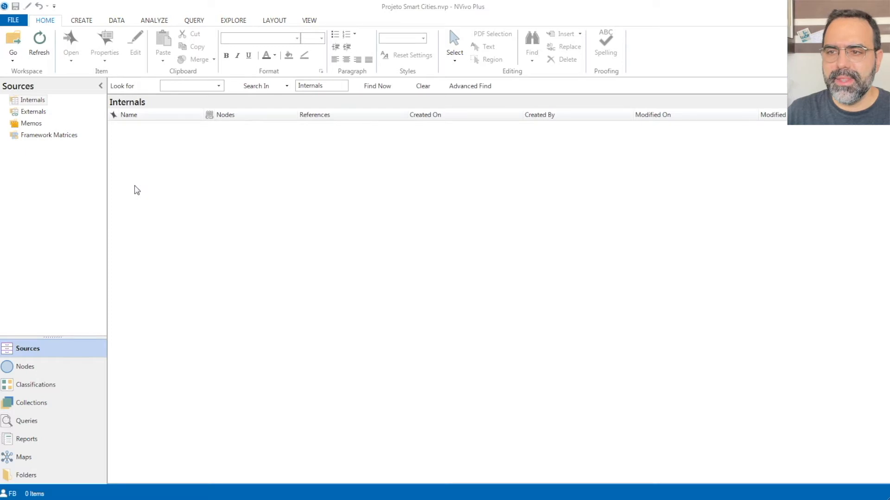
Step: Create a folder named "Artigos científicos" under the Internals sources
right_click(34, 106)
click(61, 115)
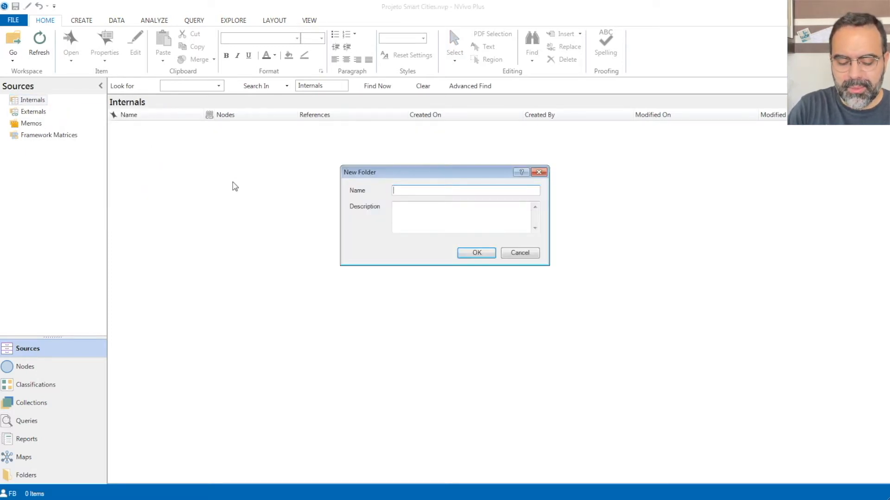
text(Artigo cientifi)
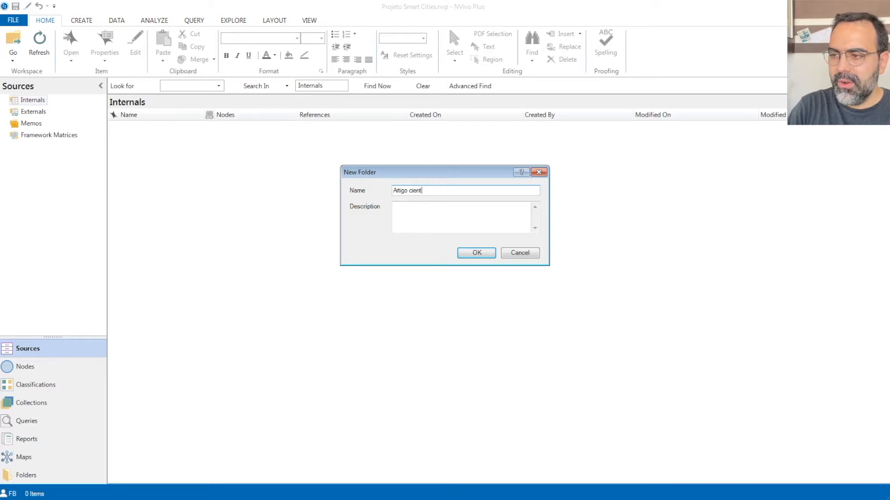
key(BackSpace)
key(BackSpace)
key(BackSpace)
key(BackSpace)
key(BackSpace)
key(BackSpace)
key(BackSpace)
key(BackSpace)
key(BackSpace)
text(s cientificos)
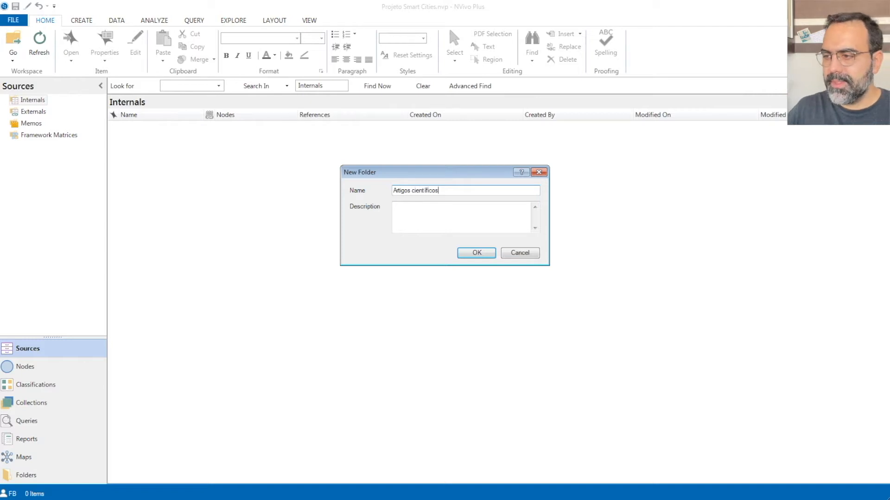
click(464, 254)
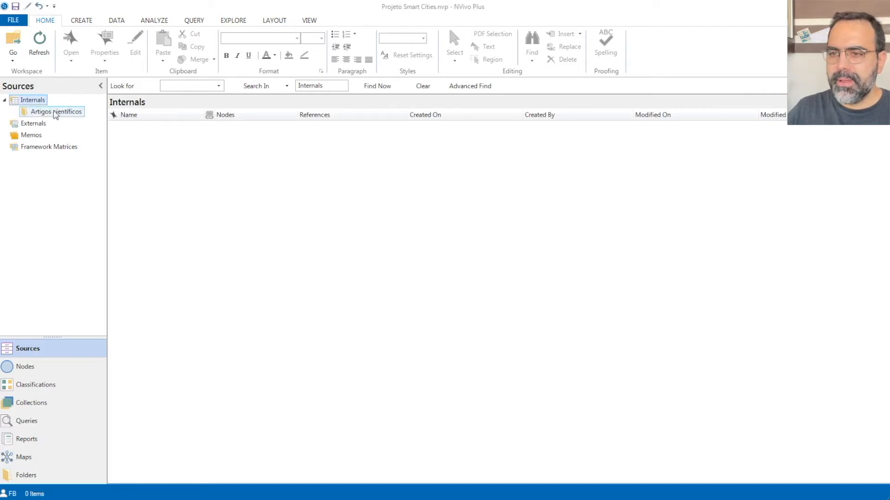
Step: Add a second folder named "Entrevistas" under the Internals sources
right_click(40, 101)
click(92, 111)
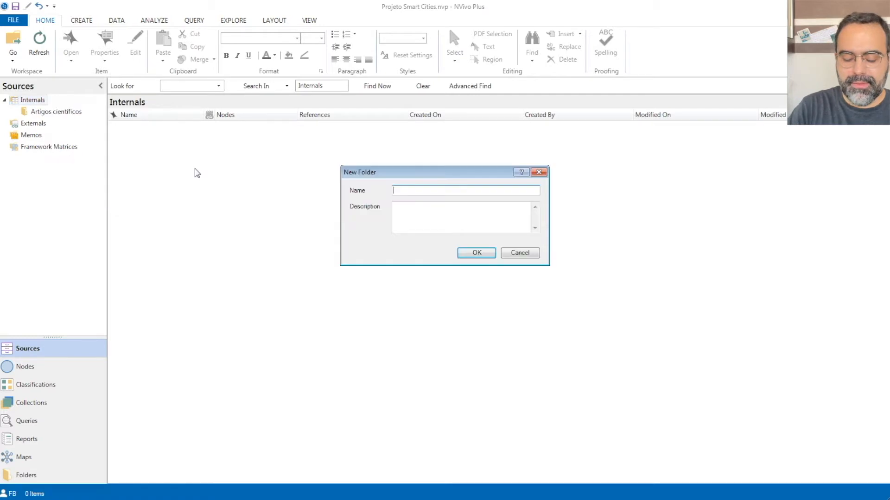
text(Entrevistas)
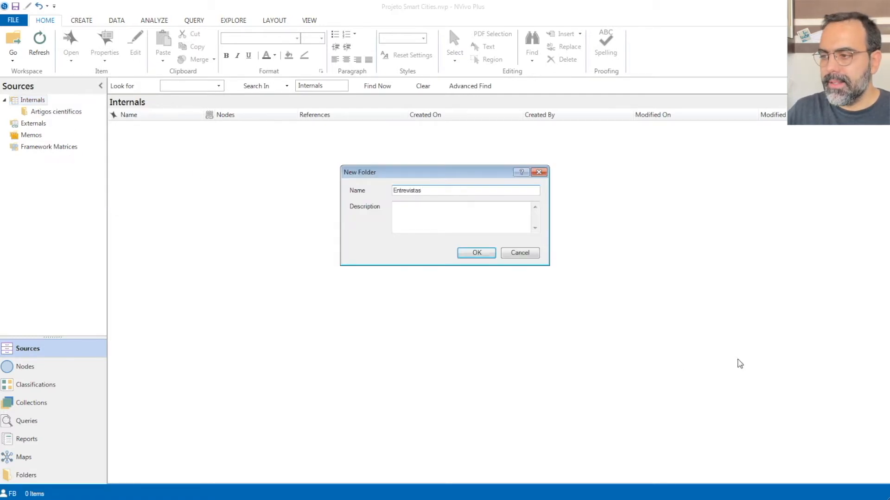
click(478, 253)
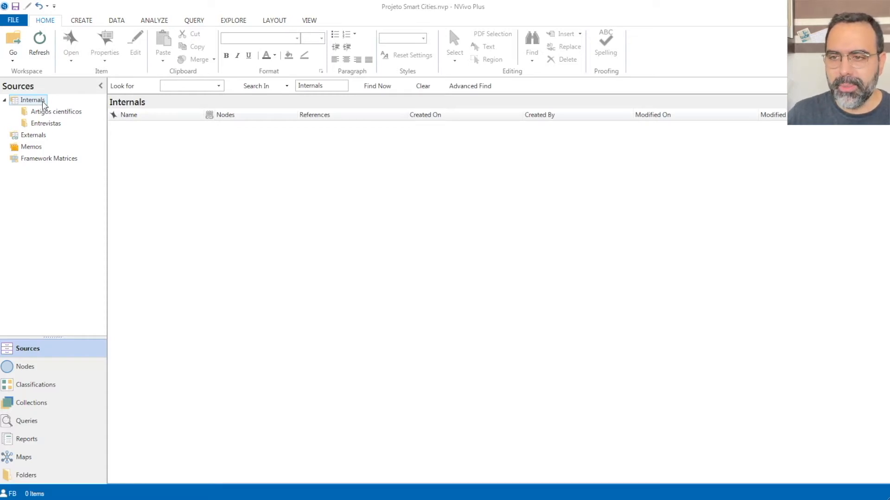
Step: Import all PDF files from the Projeto SMART CITIES directory into the Artigos científicos folder and widen the Name column to show full titles
click(57, 113)
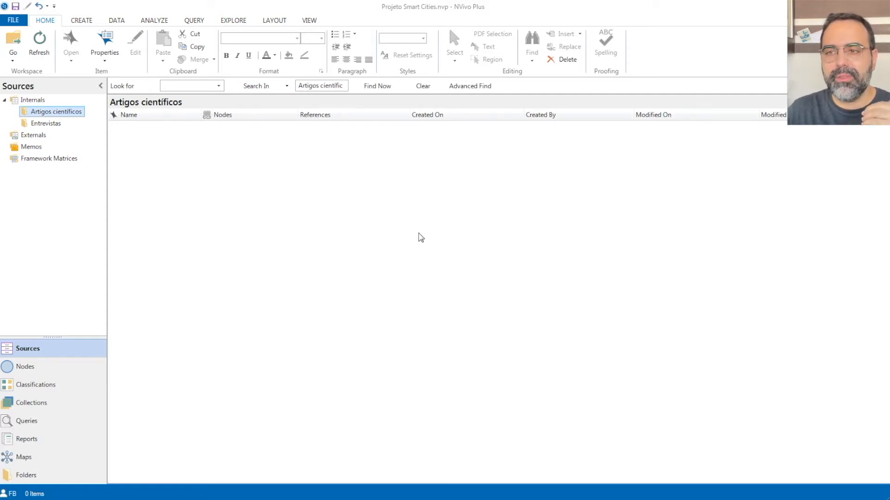
right_click(264, 183)
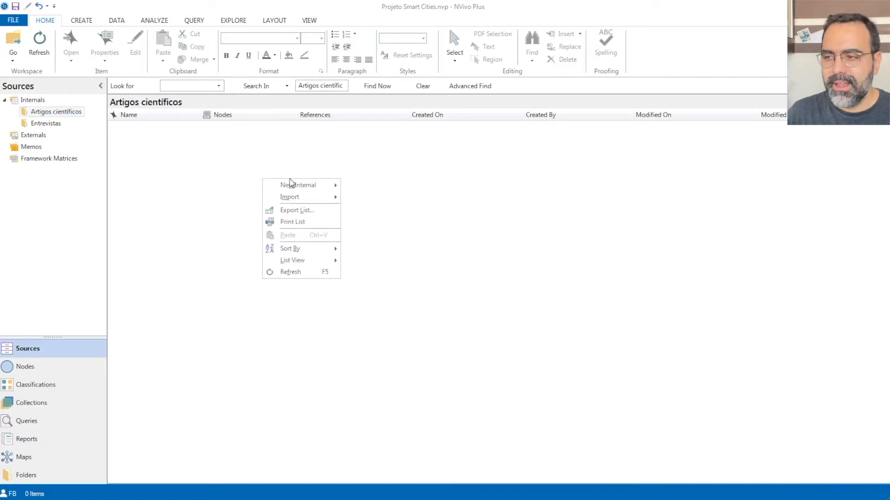
mouse_move(298, 198)
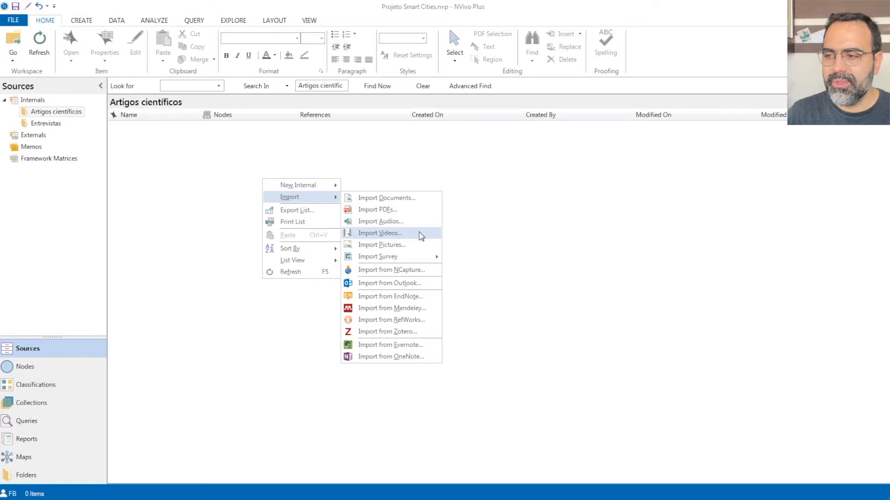
mouse_move(410, 260)
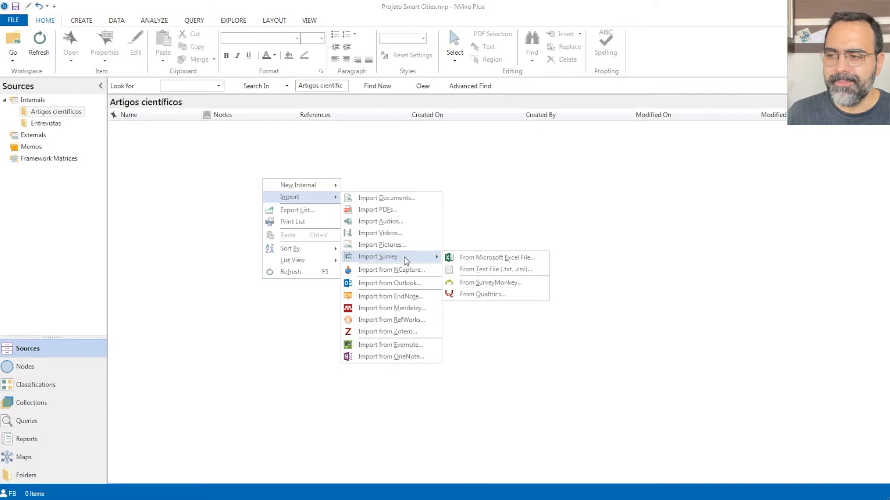
click(397, 210)
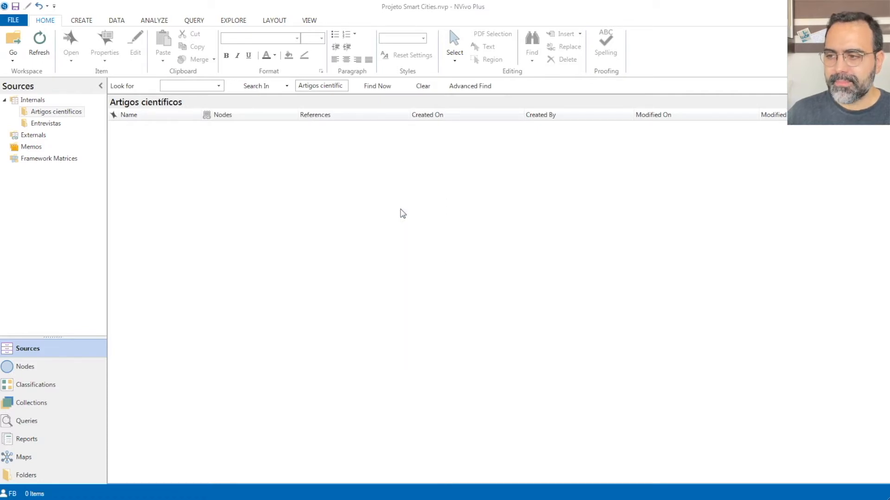
drag(611, 182, 440, 78)
click(281, 172)
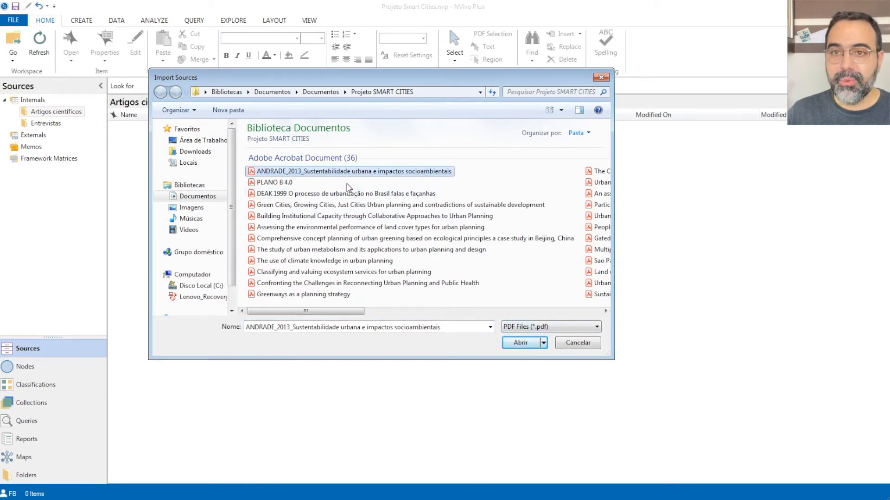
click(482, 311)
click(514, 312)
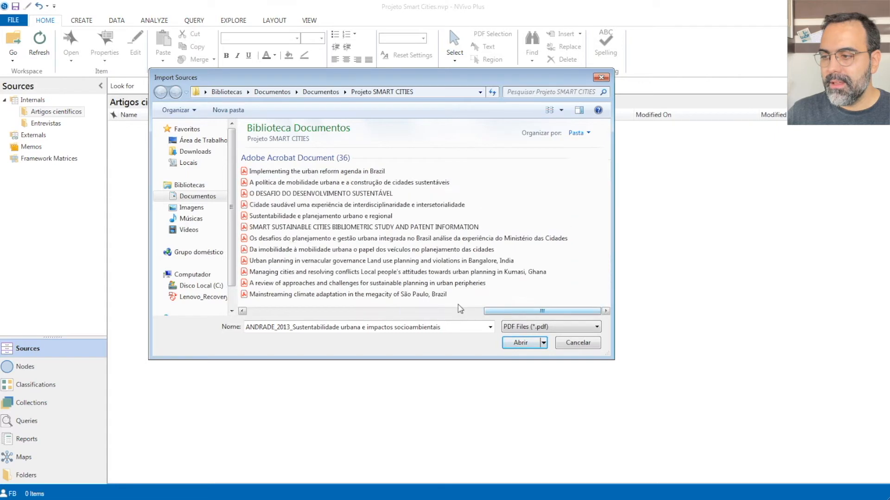
shift+click(366, 295)
drag(508, 315, 474, 333)
click(520, 342)
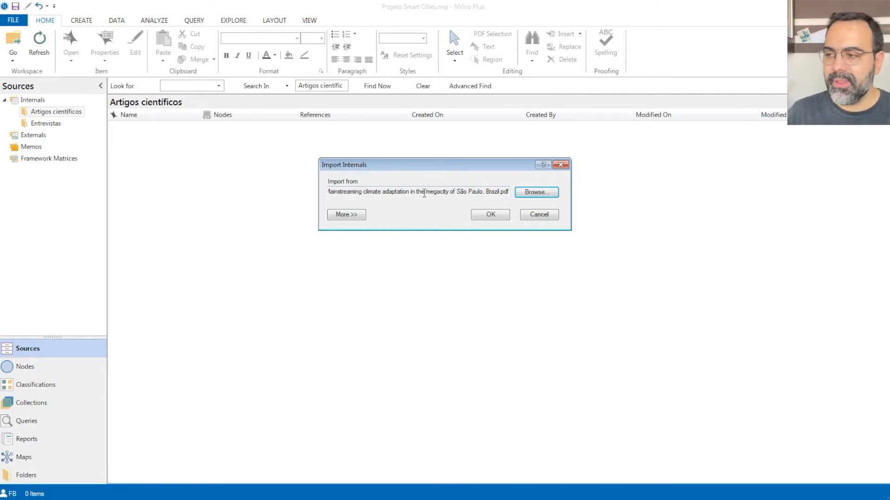
click(482, 217)
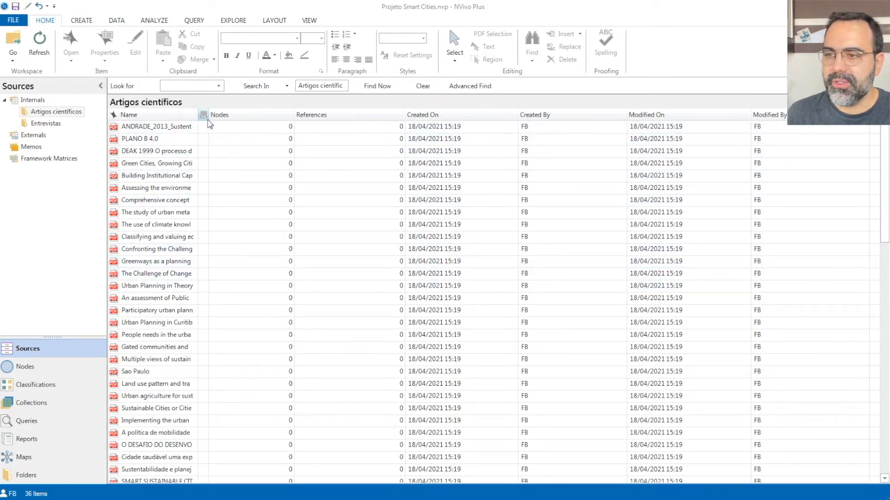
drag(198, 115, 446, 142)
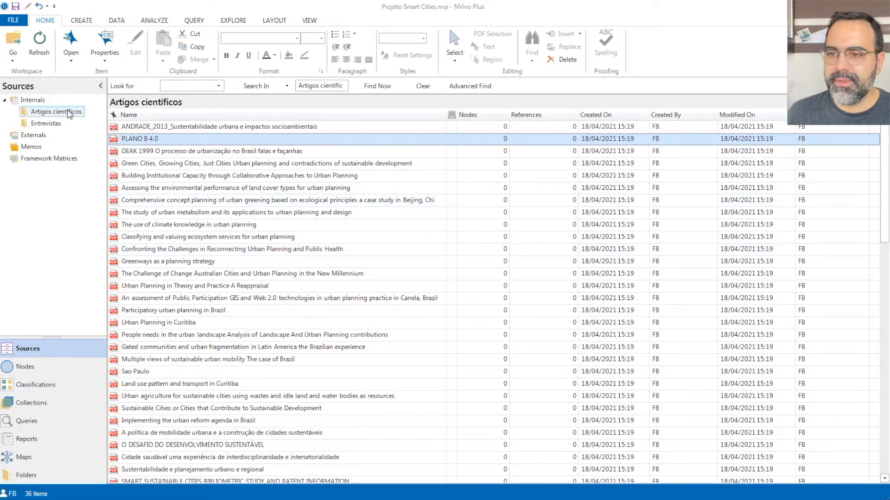
Step: Import the Word documents E1 to E12 from the Projeto SMART CITIES directory into the Entrevistas folder
click(46, 124)
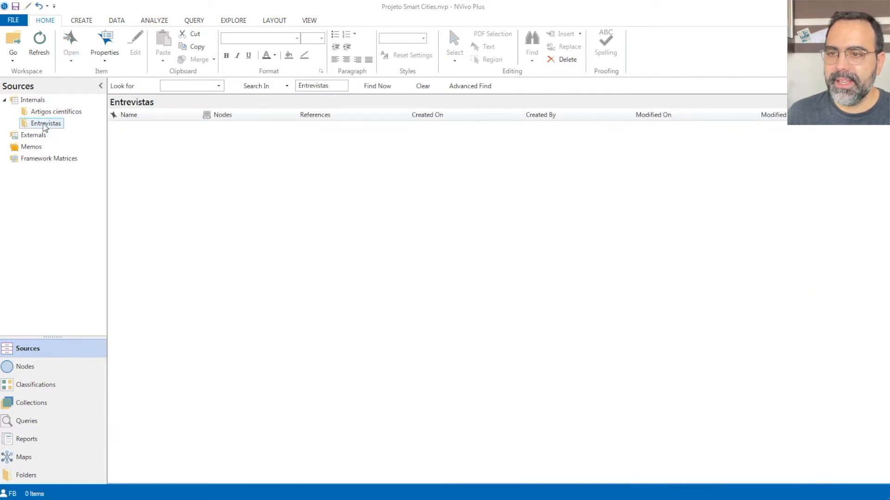
click(291, 174)
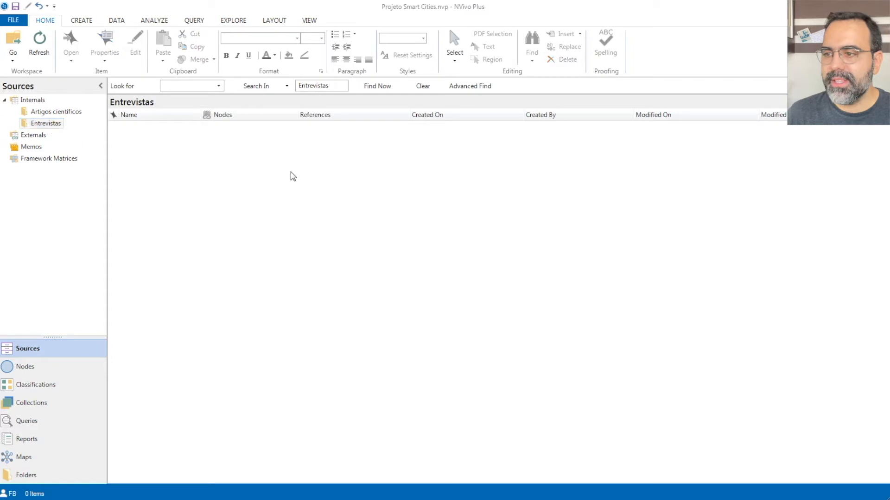
right_click(287, 157)
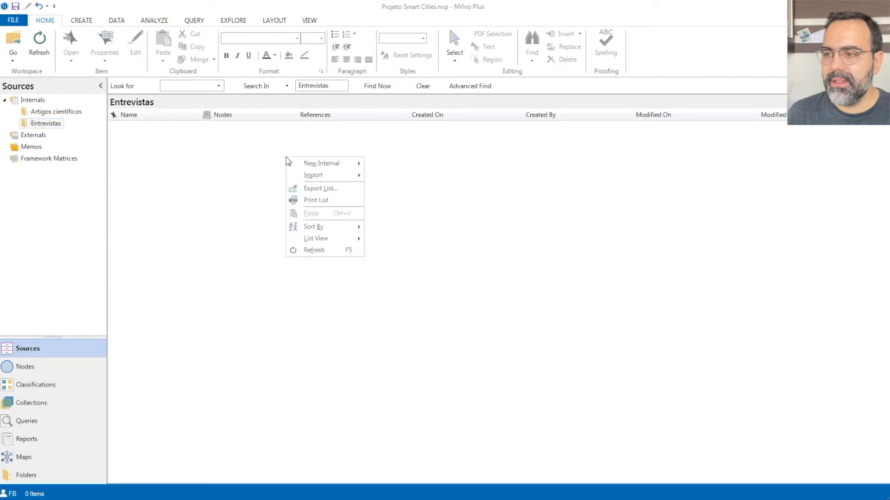
mouse_move(329, 175)
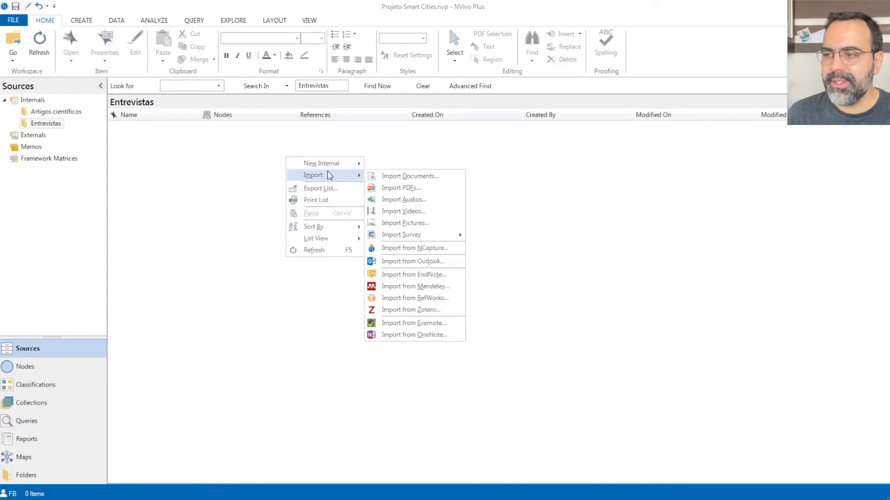
click(422, 180)
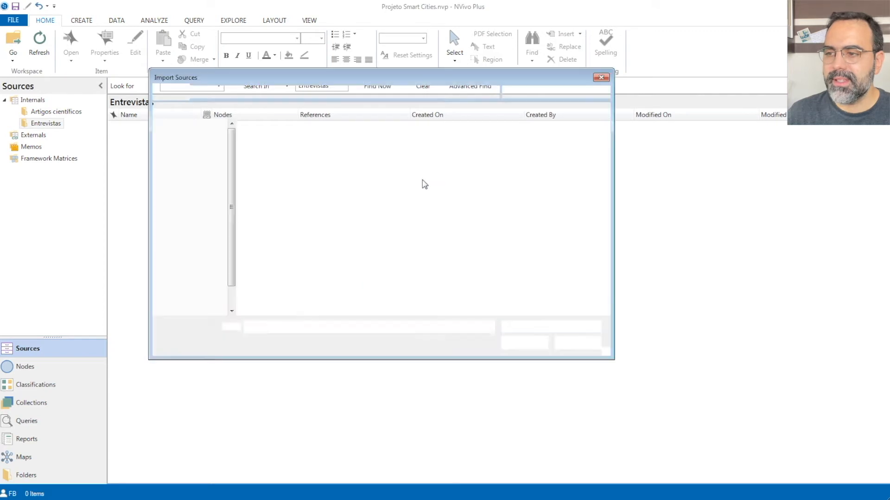
click(250, 171)
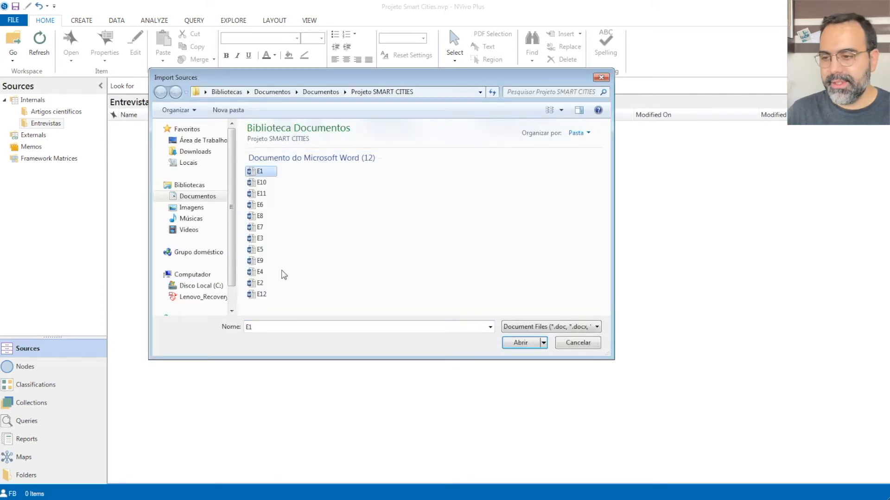
shift+click(259, 296)
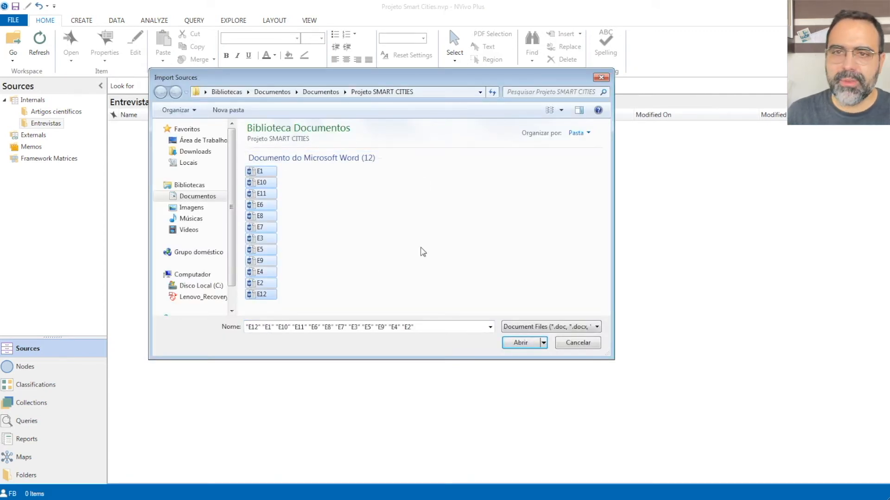
click(519, 344)
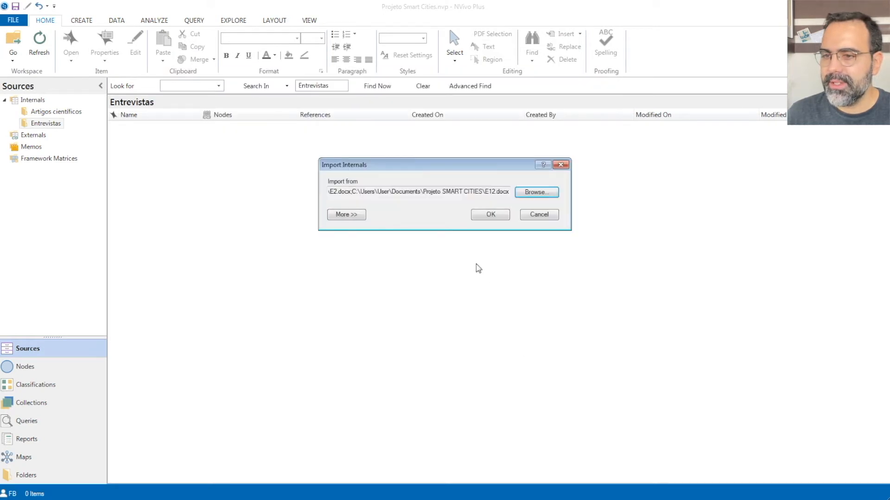
click(484, 216)
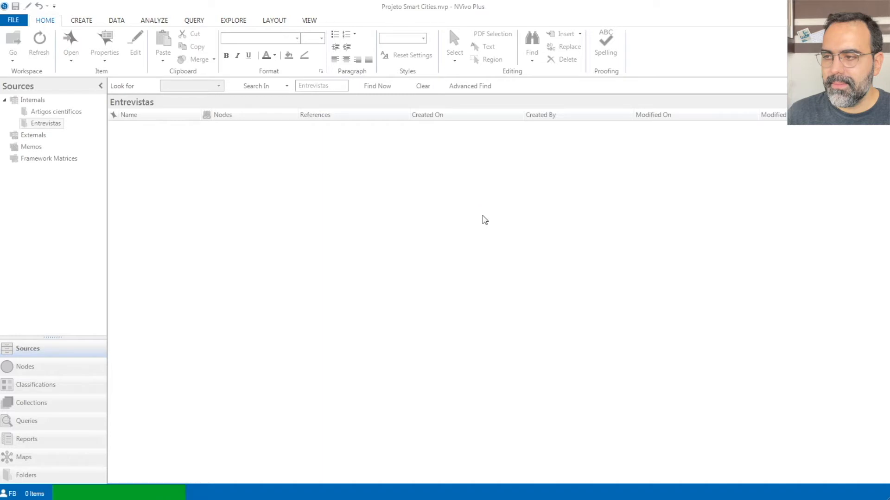
click(261, 301)
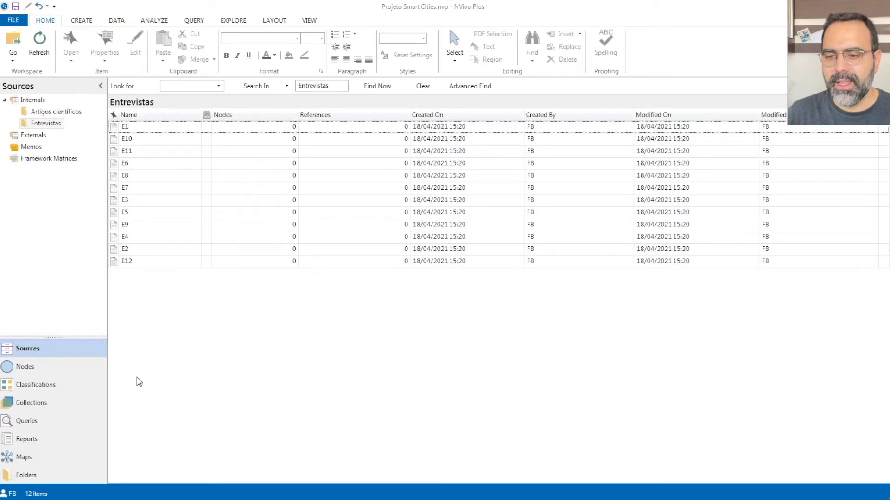
Step: Add the predefined Journal Article classification to the project's source classifications
click(56, 385)
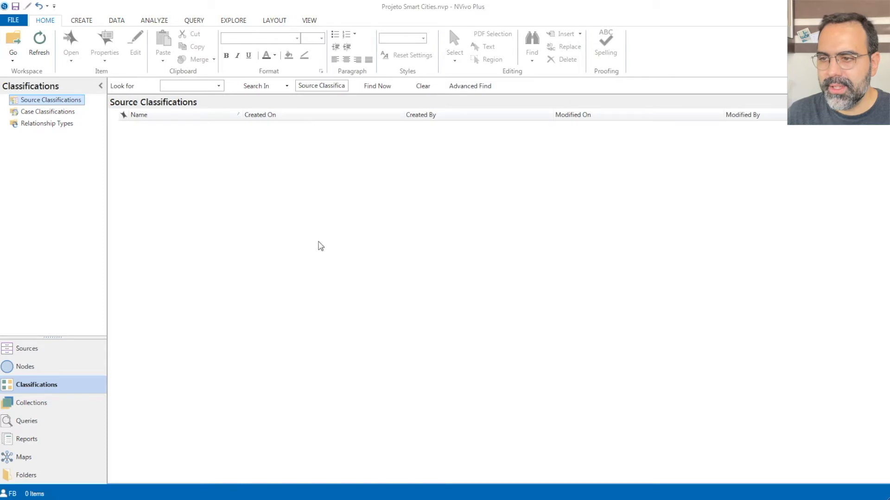
right_click(239, 166)
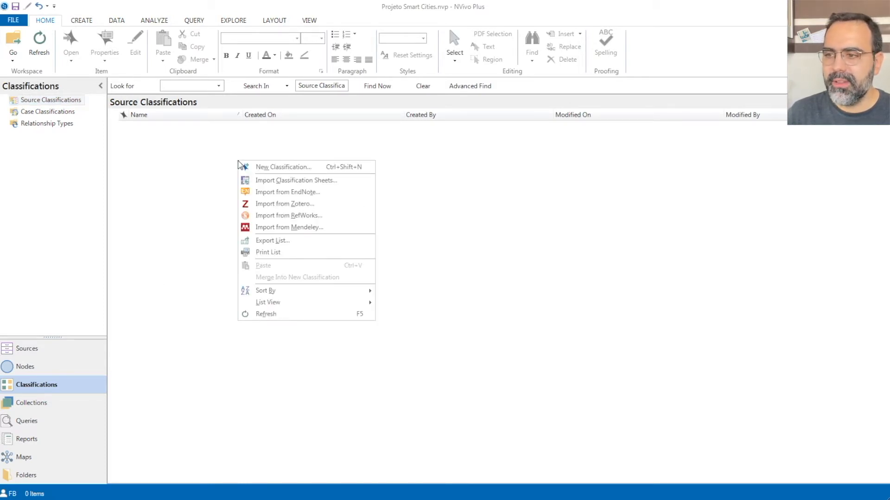
click(302, 171)
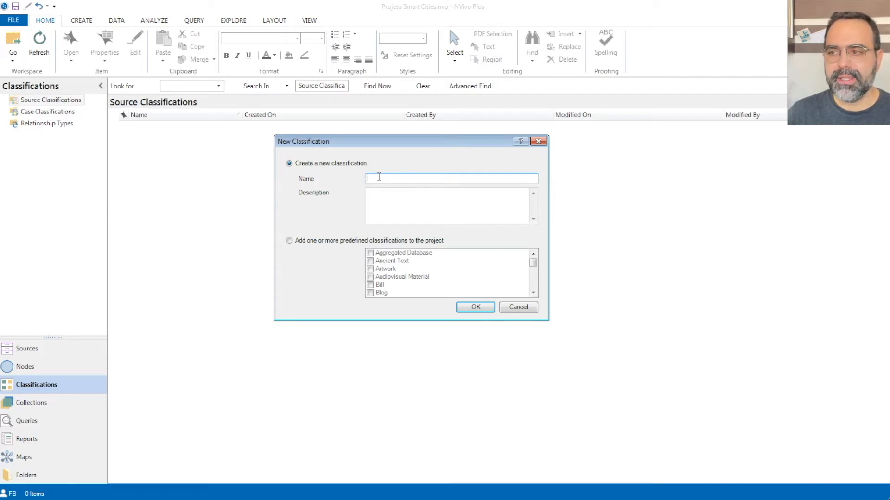
click(289, 241)
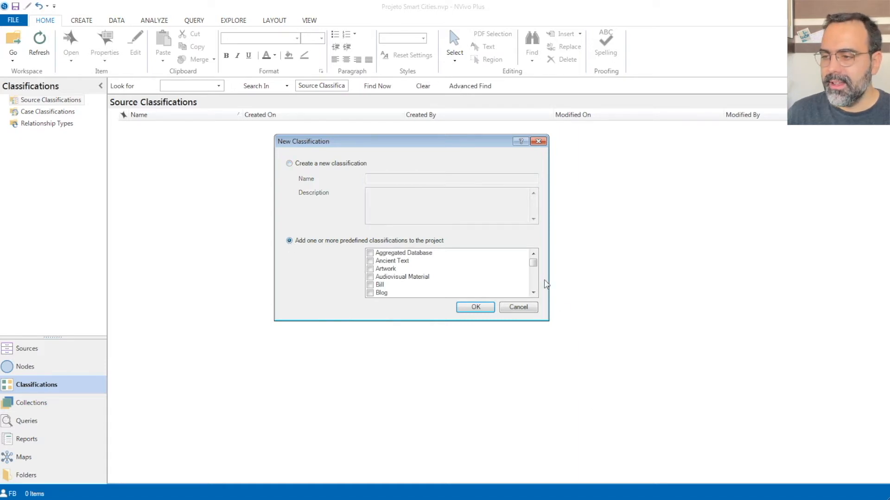
click(533, 293)
click(533, 292)
click(533, 293)
click(533, 285)
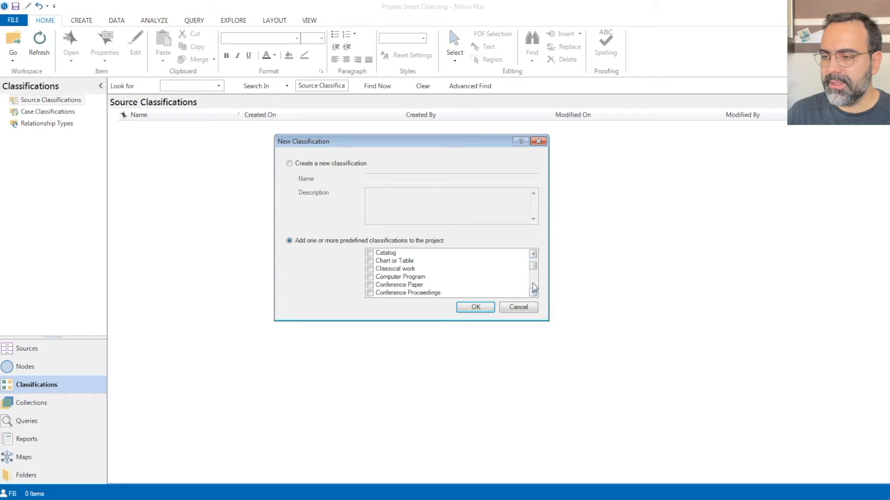
click(534, 293)
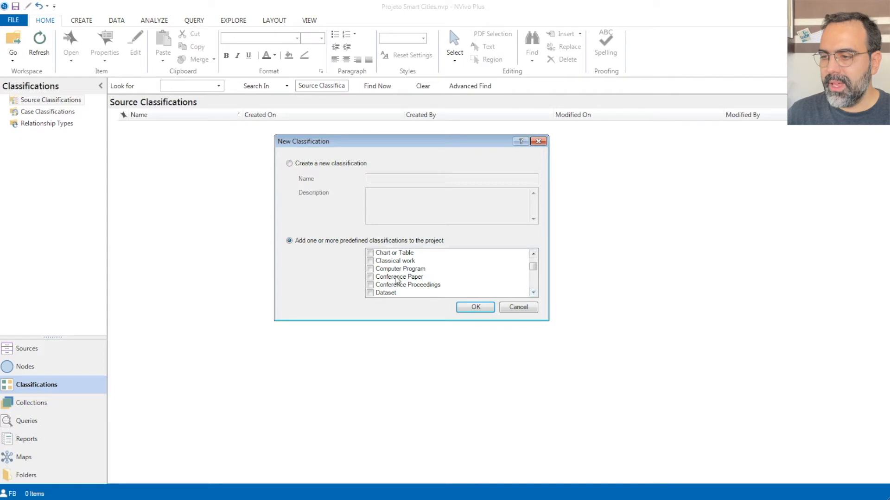
click(533, 293)
click(534, 293)
click(533, 293)
click(533, 292)
click(534, 293)
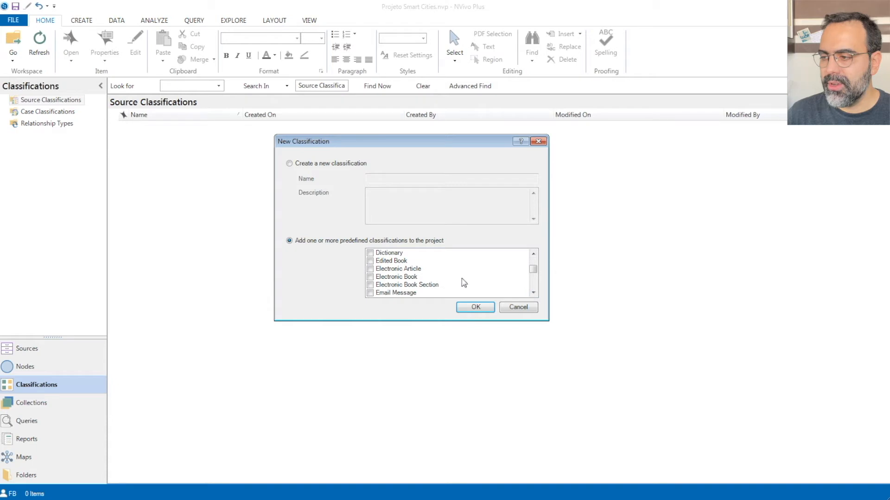
click(533, 293)
click(533, 293)
click(533, 293)
click(533, 293)
click(533, 292)
click(533, 293)
click(533, 293)
click(534, 293)
click(533, 293)
click(533, 293)
click(533, 293)
click(534, 293)
click(533, 293)
click(533, 293)
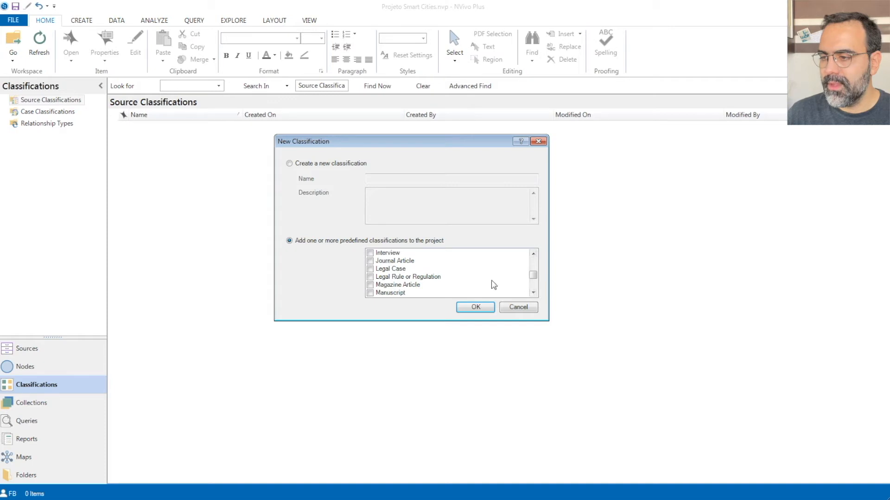
click(370, 261)
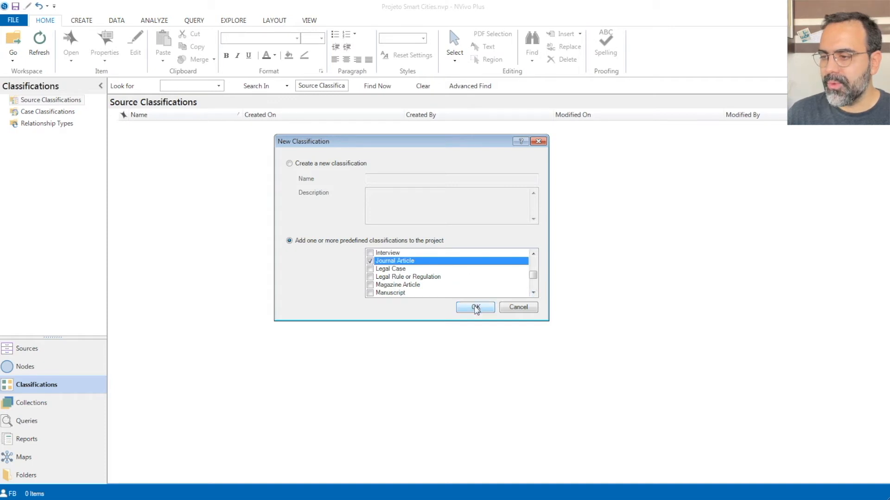
click(476, 308)
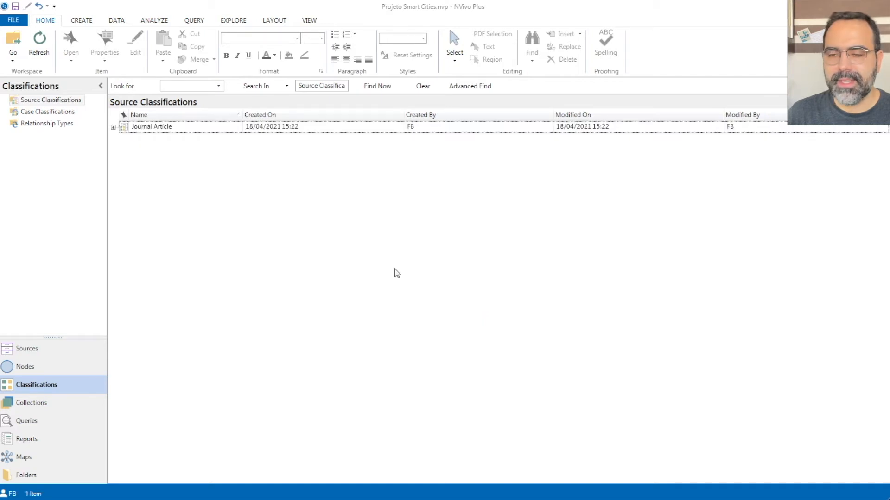
Step: Add the predefined Interview classification to the project's source classifications
right_click(201, 164)
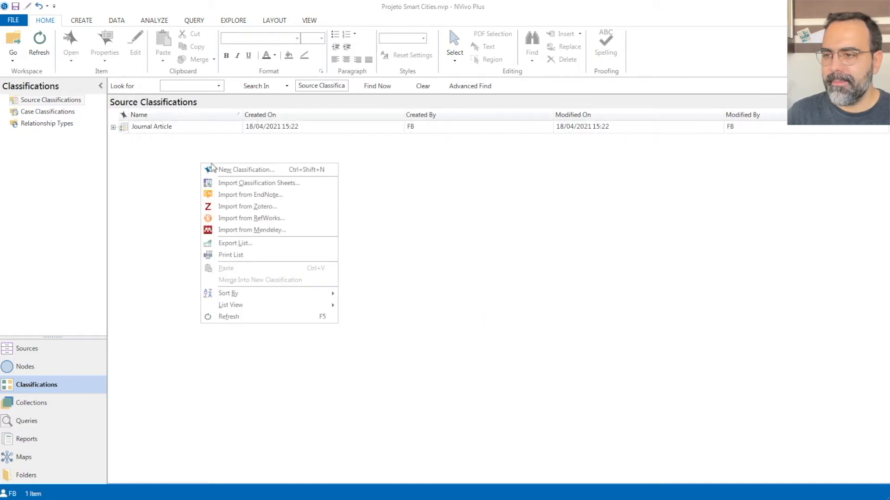
click(263, 175)
click(320, 242)
scroll(538, 291, down, 5)
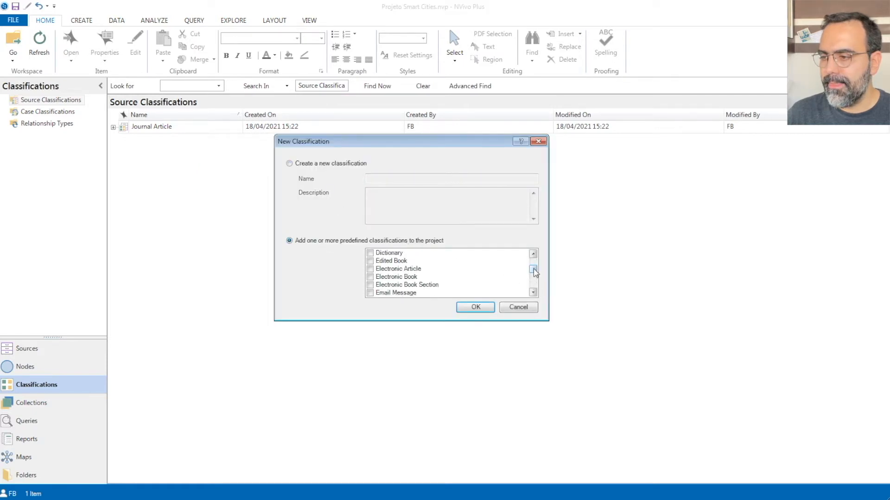
scroll(534, 273, down, 6)
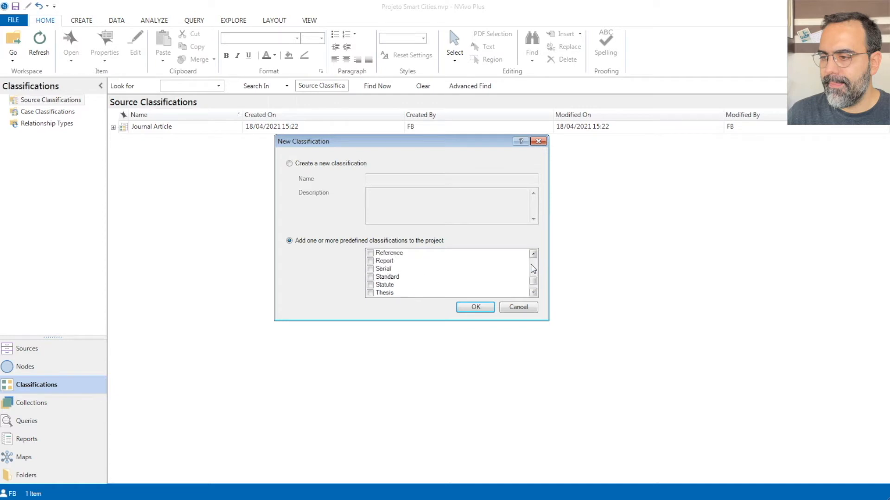
scroll(533, 262, up, 2)
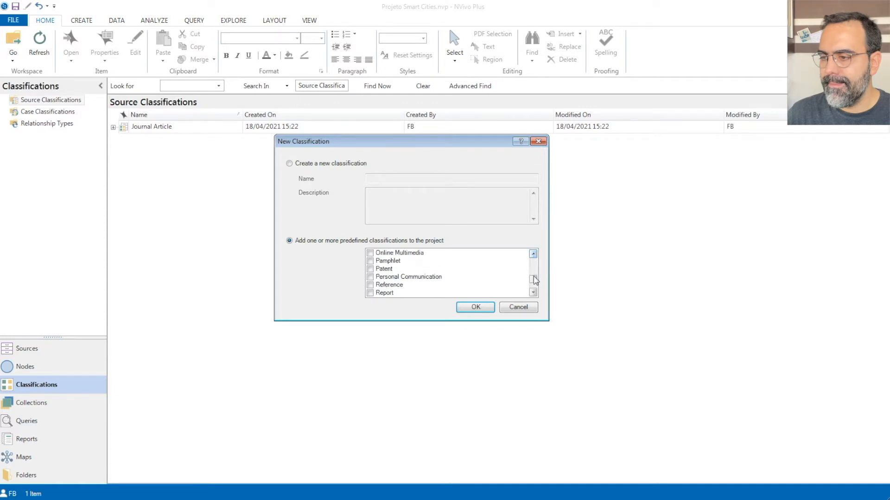
scroll(534, 278, up, 3)
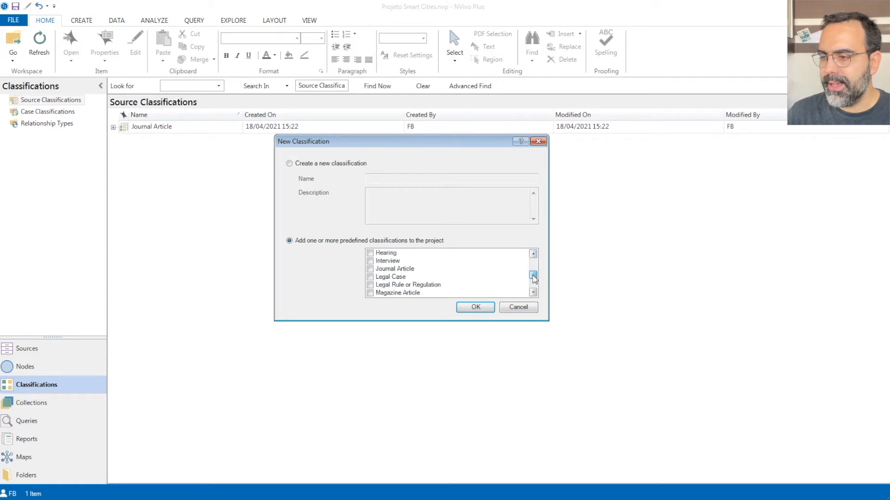
click(370, 261)
click(476, 308)
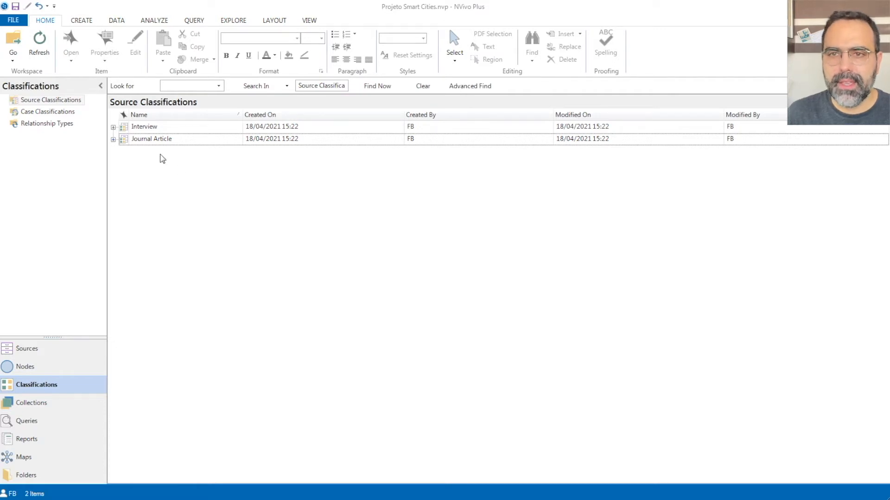
Step: Start a new attribute for the Interview classification and name it "Entrevistados"
right_click(125, 131)
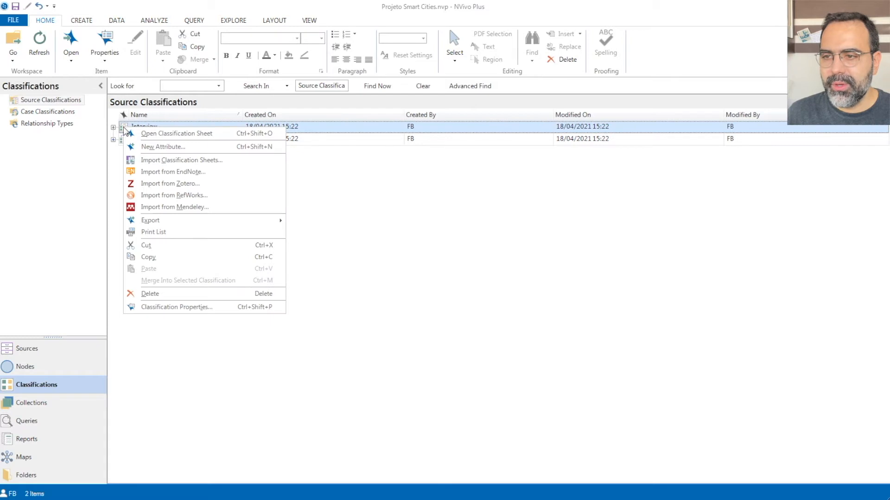
click(190, 147)
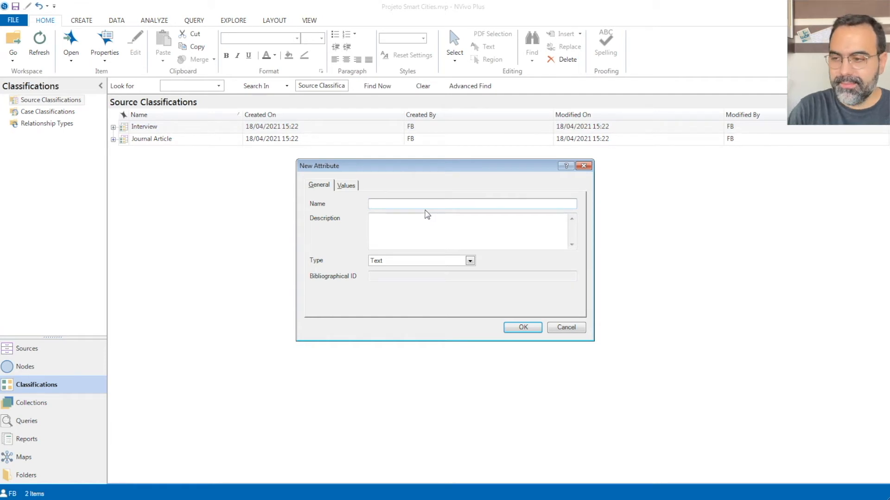
text(ent)
key(BackSpace)
key(BackSpace)
key(BackSpace)
text(Ent)
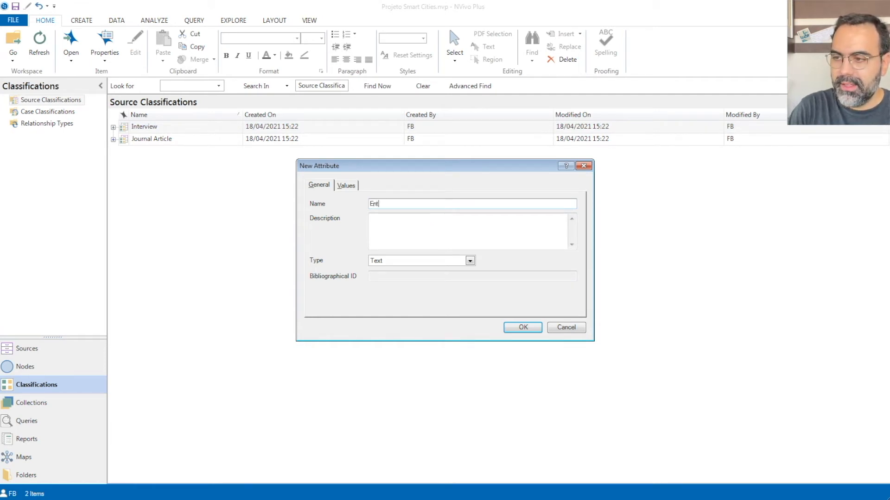
text(revistados)
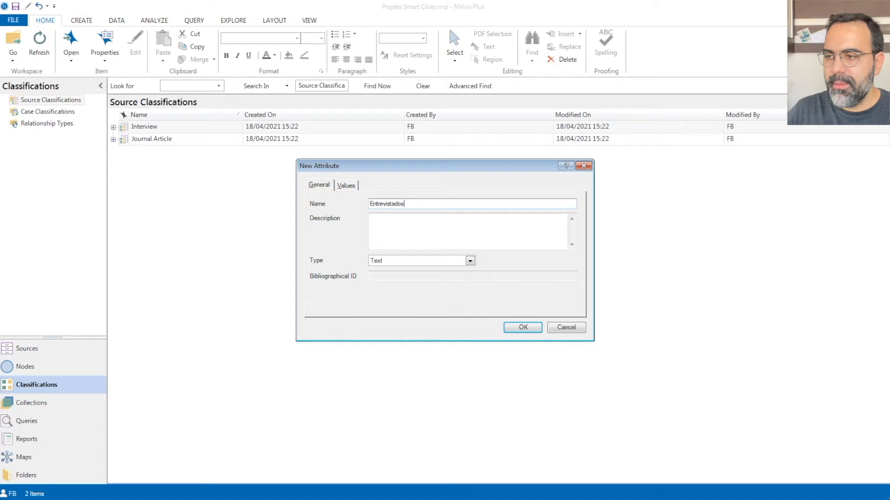
Step: Add the values E1 through E12 to the Entrevistados attribute and save the attribute
click(356, 186)
click(327, 308)
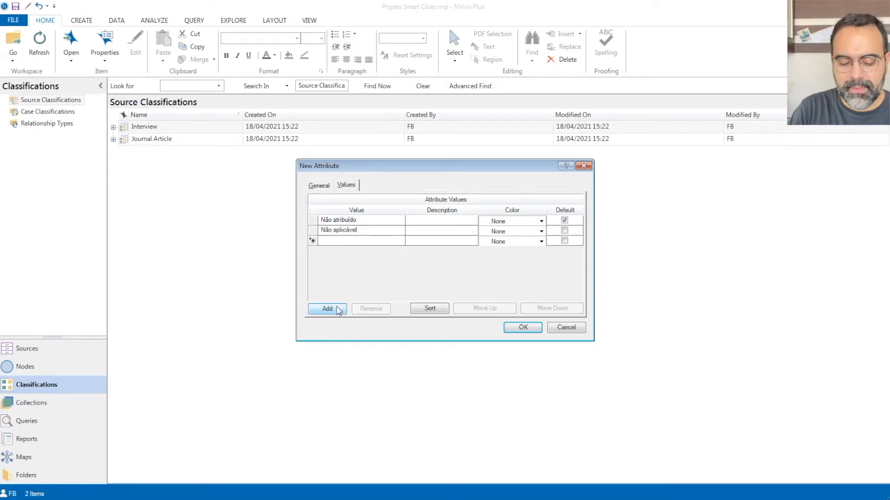
text(E1)
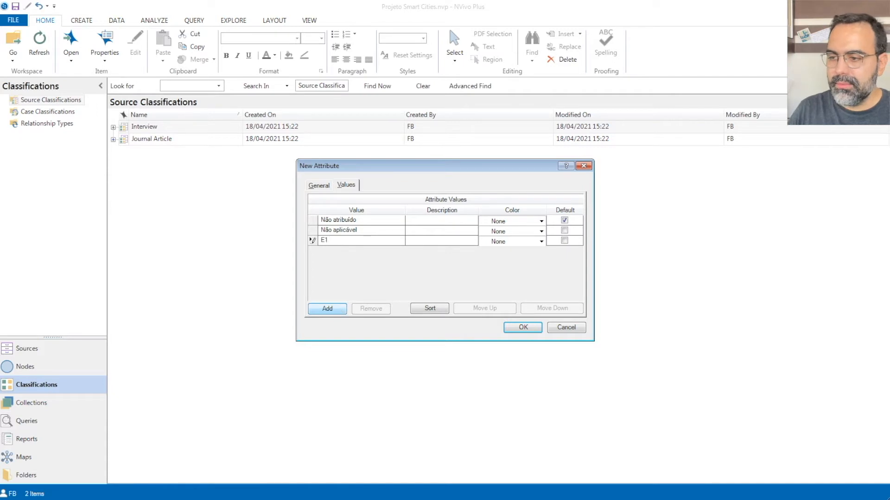
click(333, 309)
text(E1)
key(BackSpace)
text(E2)
key(BackSpace)
key(BackSpace)
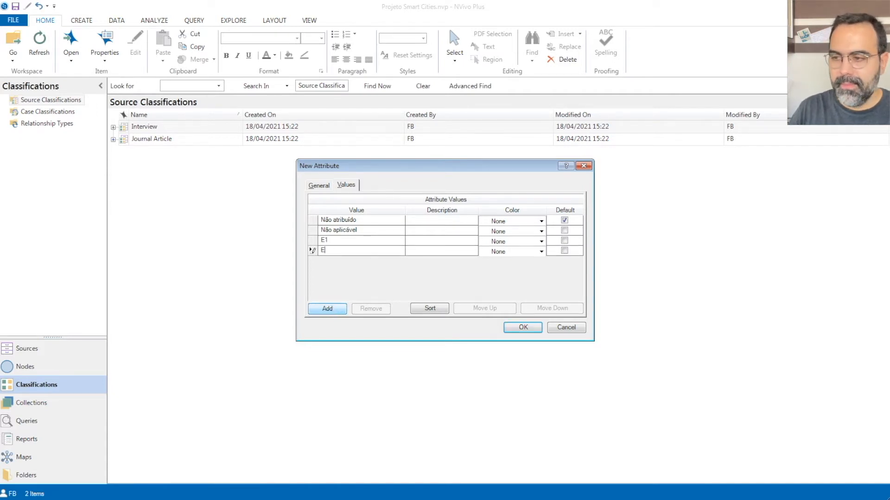
text(2)
click(326, 311)
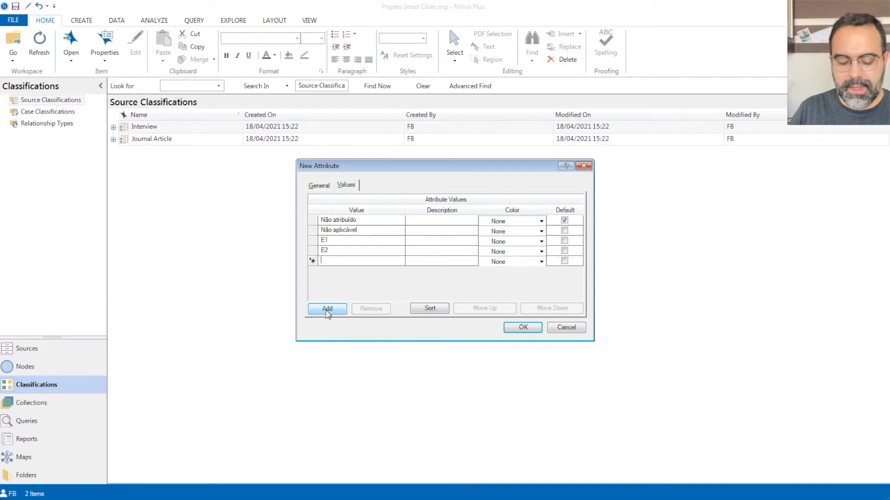
text(E3)
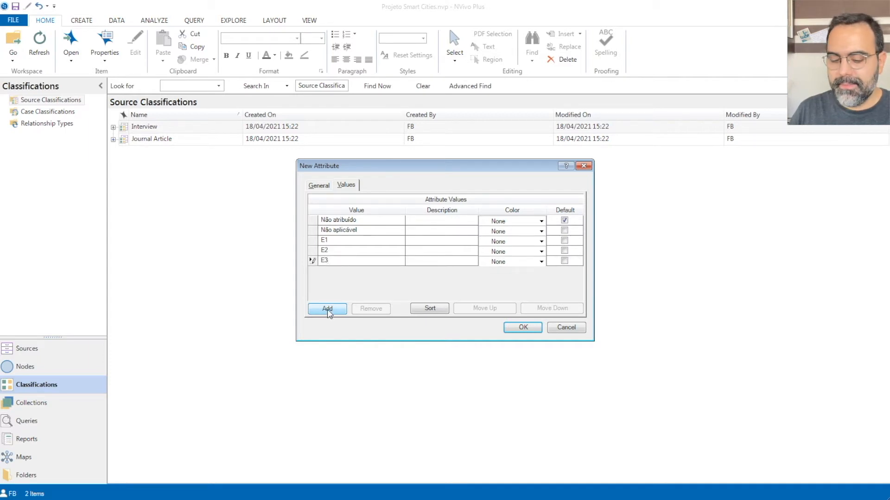
click(328, 312)
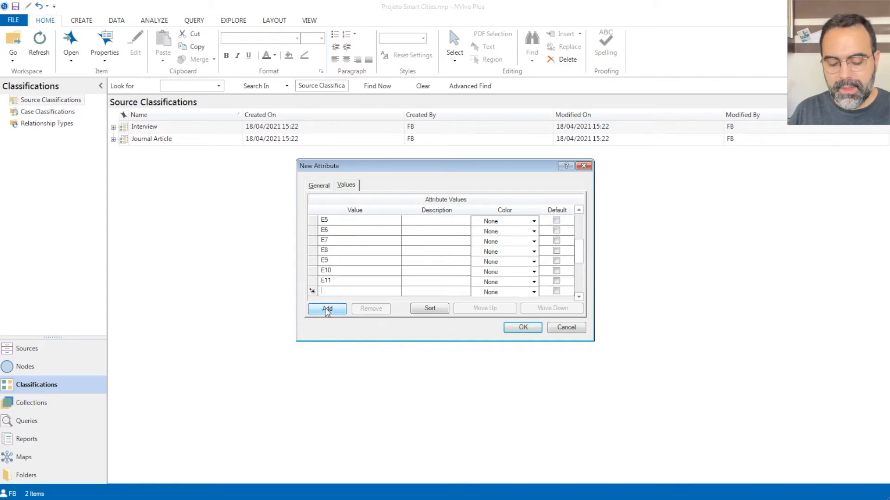
click(326, 310)
text(E12)
click(509, 330)
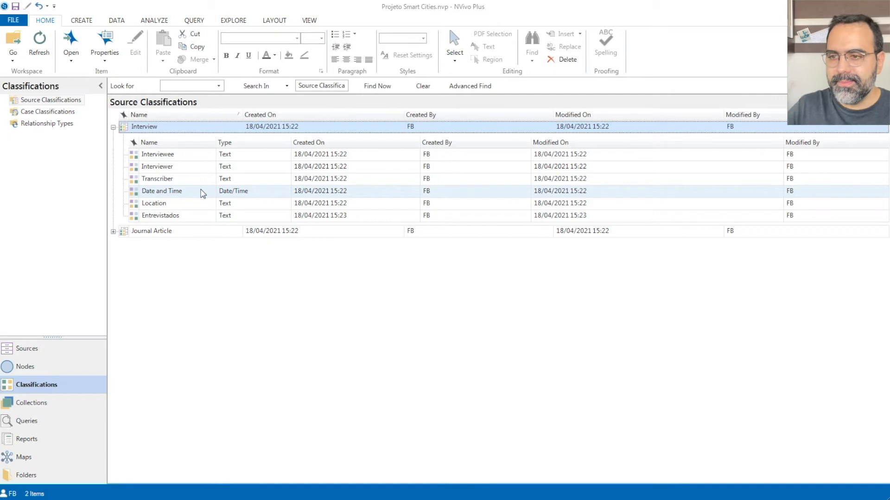
Step: Review the list of values defined for the Entrevistados attribute in its properties, then close them
right_click(140, 131)
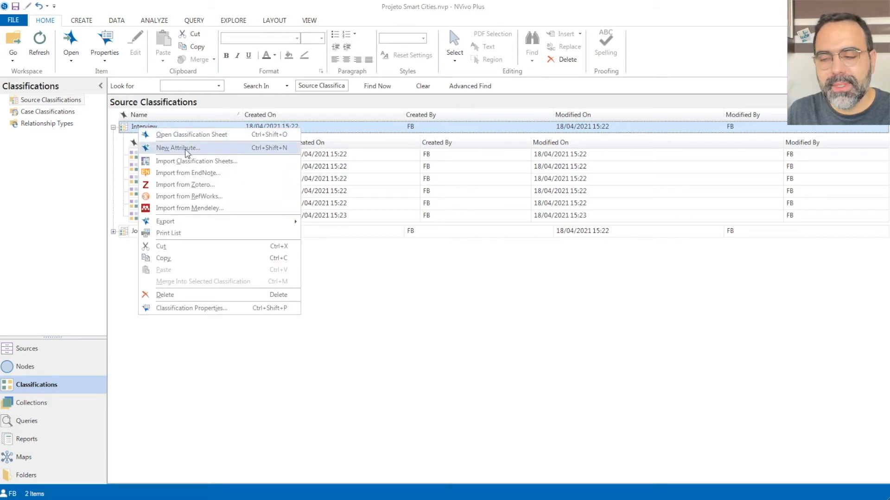
click(449, 341)
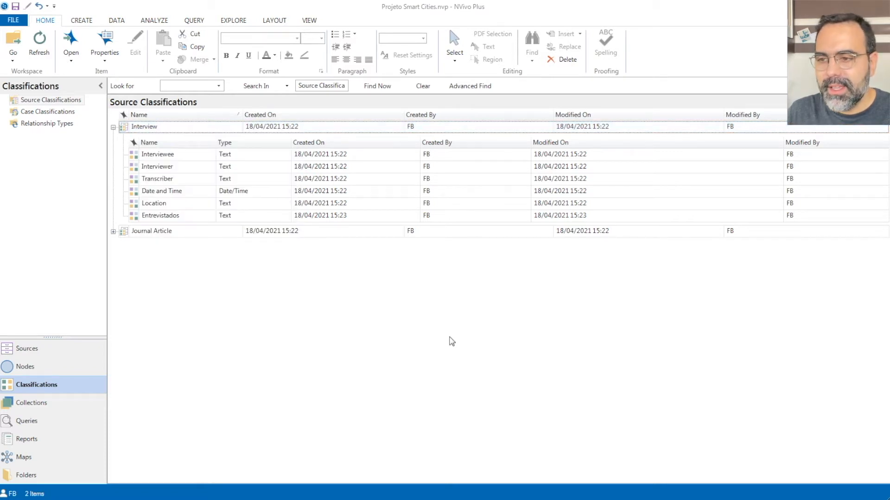
double_click(165, 220)
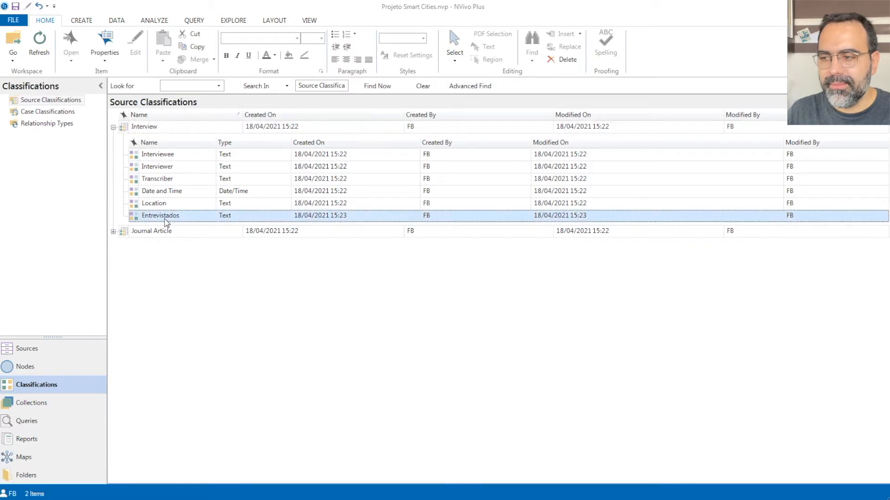
click(345, 185)
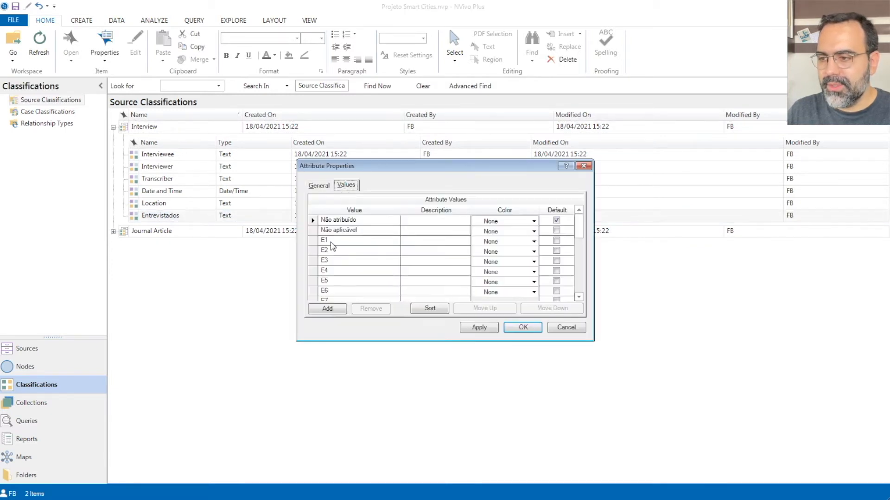
click(579, 297)
click(579, 297)
click(578, 297)
click(579, 297)
click(579, 297)
click(578, 297)
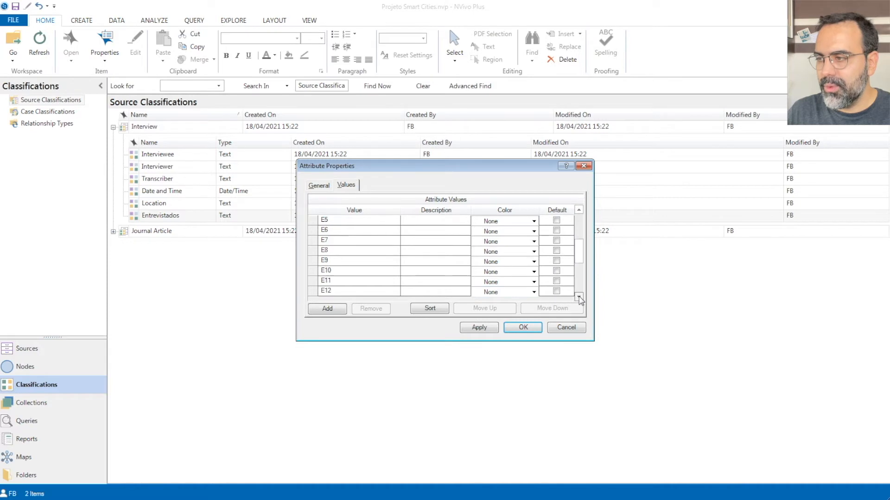
click(583, 166)
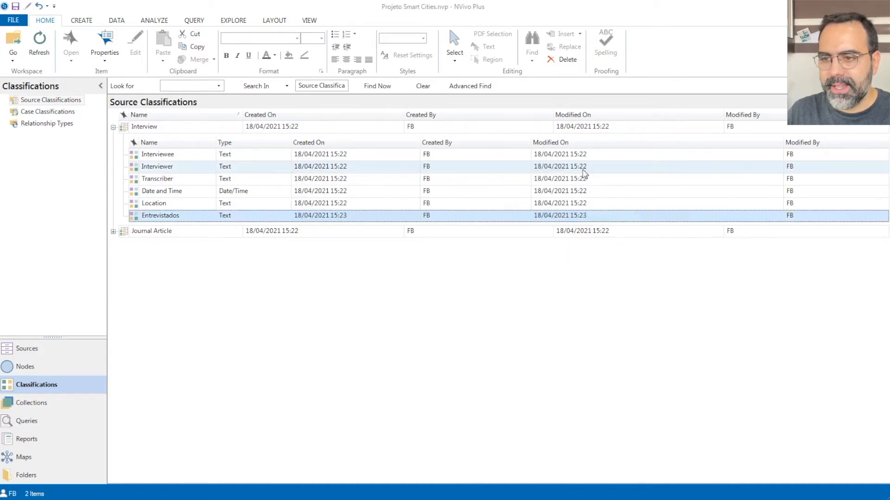
Step: Delete the Interviewee attribute from the Interview classification
click(172, 158)
right_click(172, 158)
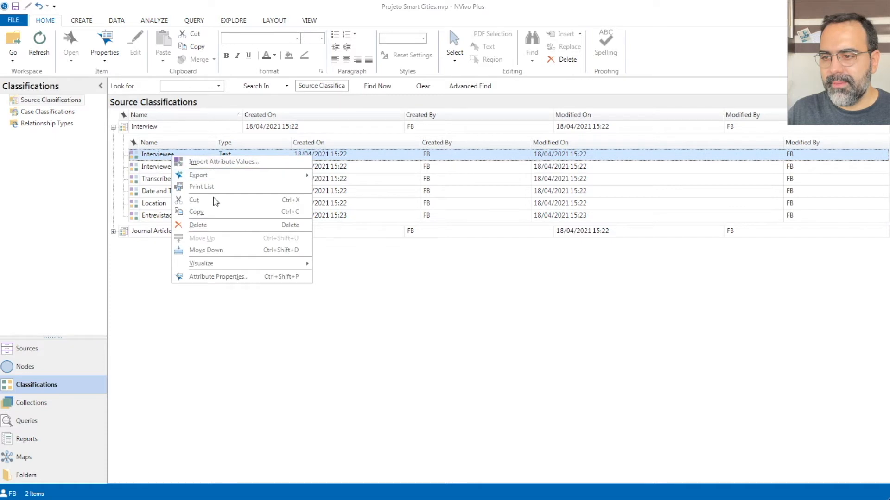
click(208, 227)
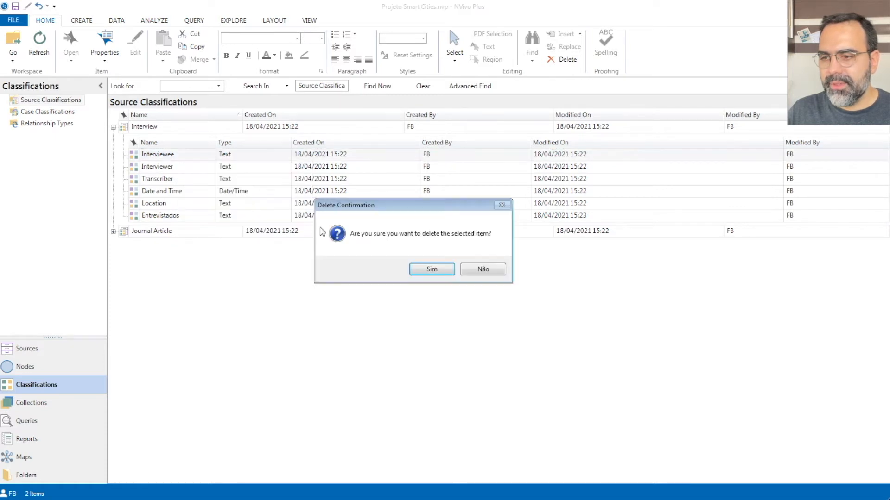
click(426, 272)
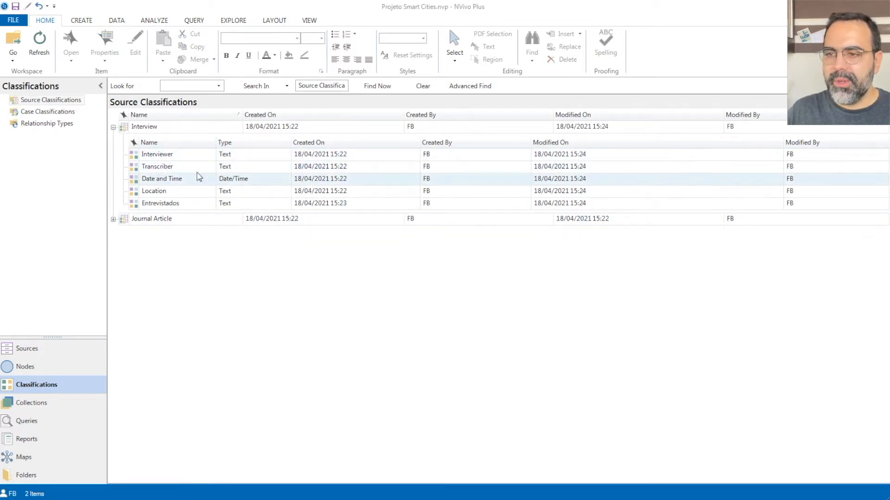
Step: Add the interviewer's first name as a value of the Interview classification's Interviewer attribute and save it
right_click(139, 155)
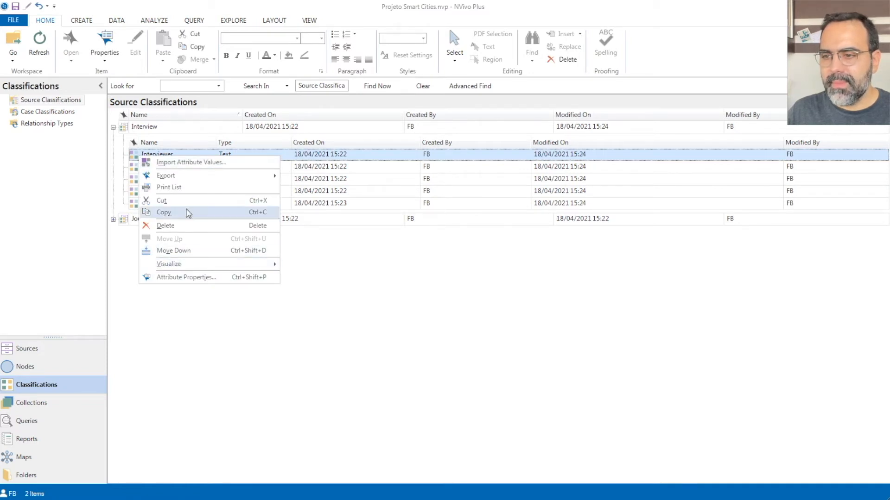
click(190, 281)
click(345, 184)
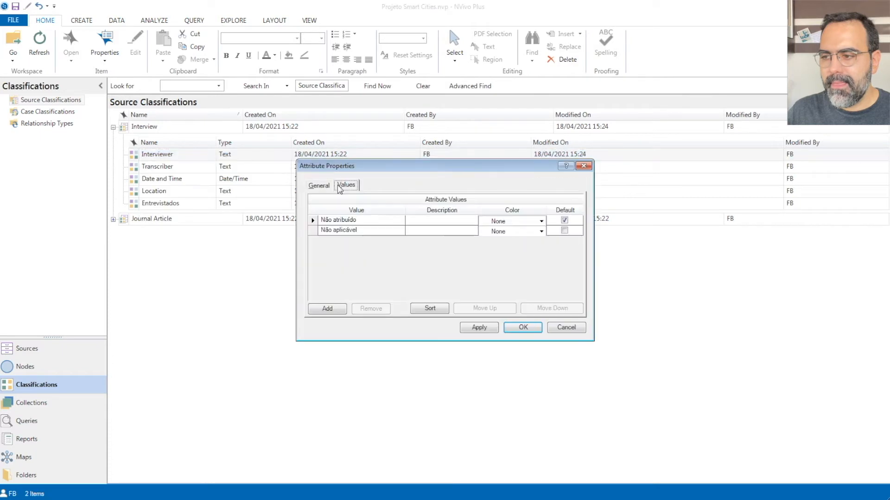
click(328, 308)
text(n)
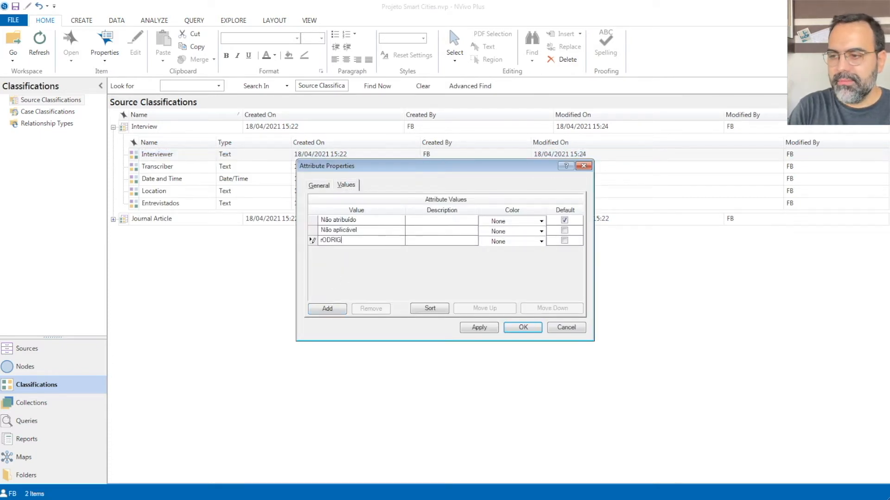
text(Rodrigo)
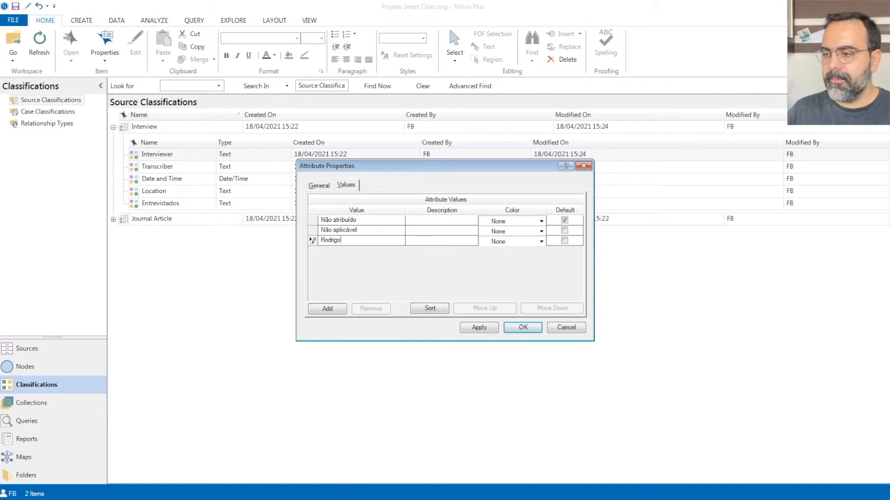
click(522, 327)
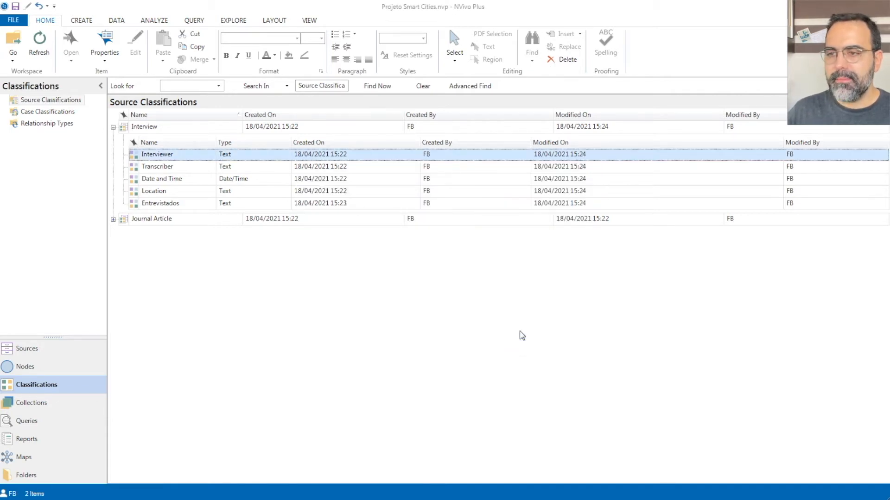
Step: Add two author names, written surname first, as values of the Journal Article classification's Author attribute and collapse its attribute list
scroll(271, 285, down, 4)
scroll(229, 298, up, 12)
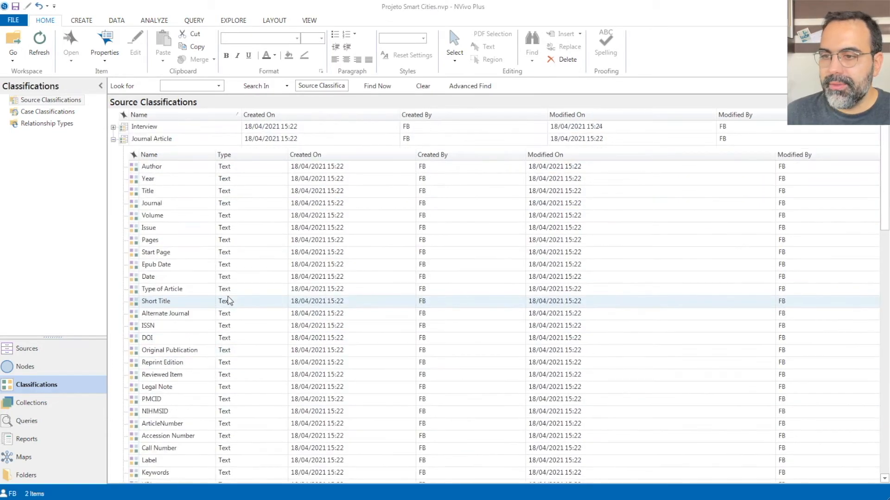
right_click(160, 167)
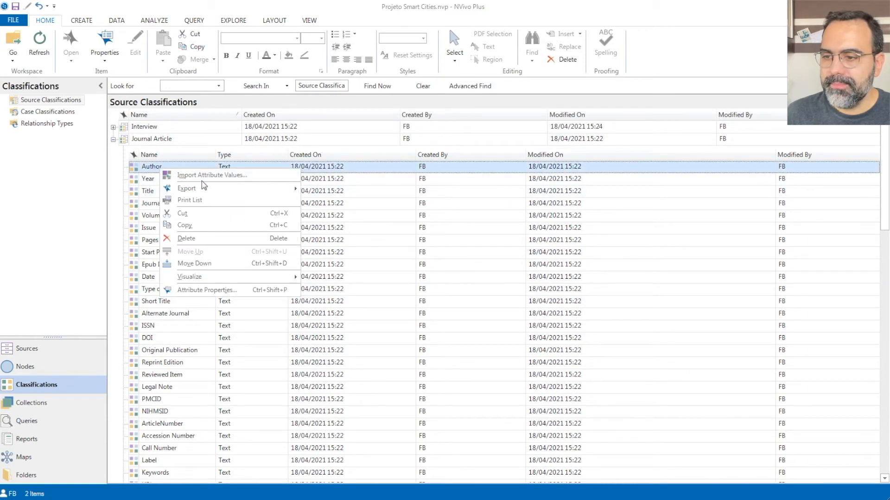
click(197, 289)
click(348, 187)
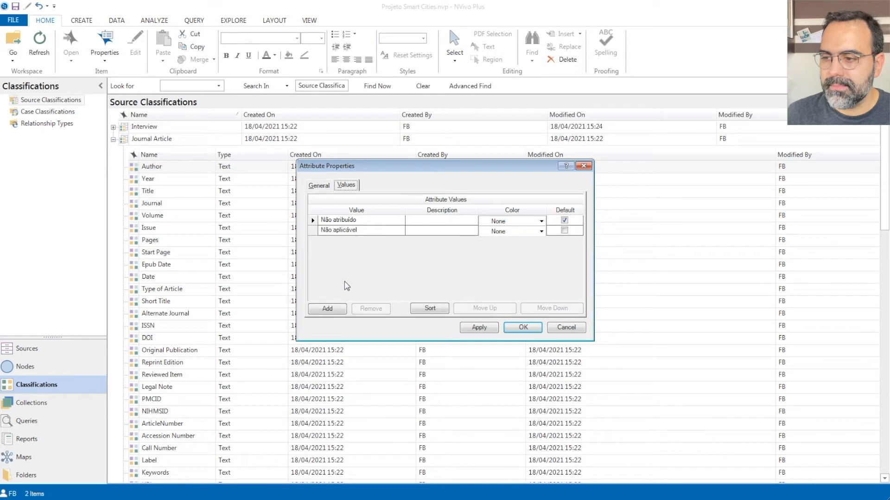
click(332, 309)
text(Baptista, Rodrigo)
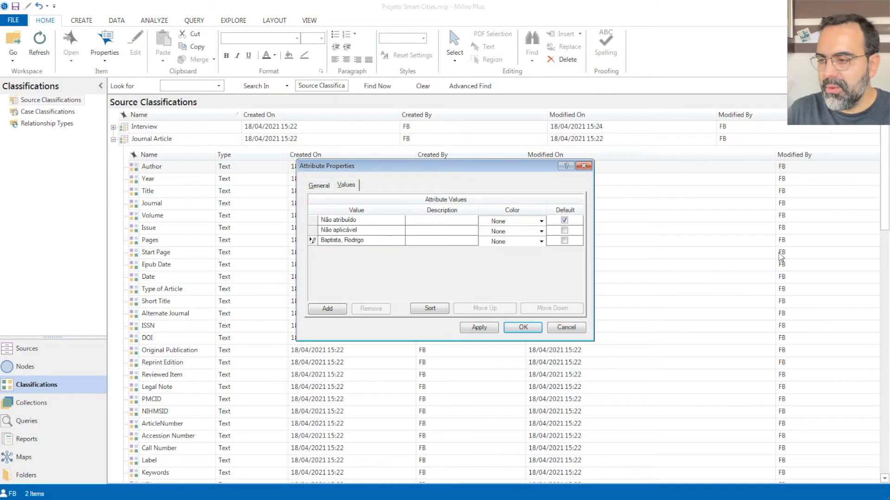
click(330, 309)
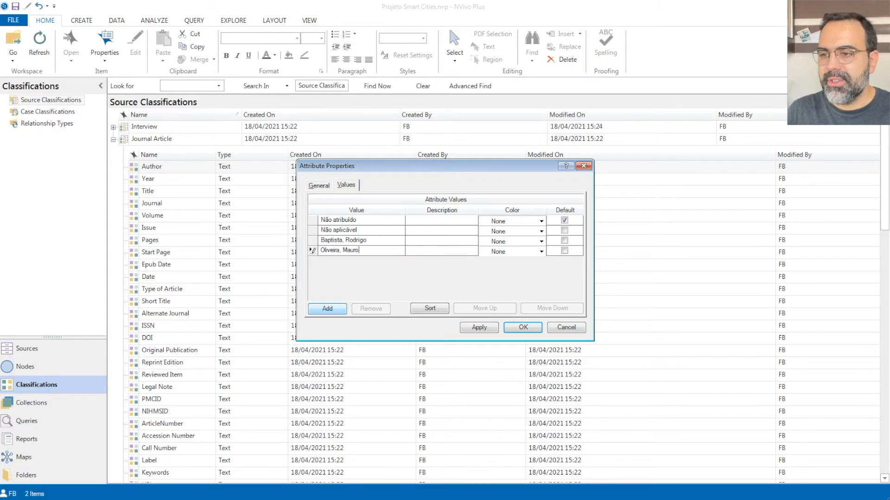
click(523, 327)
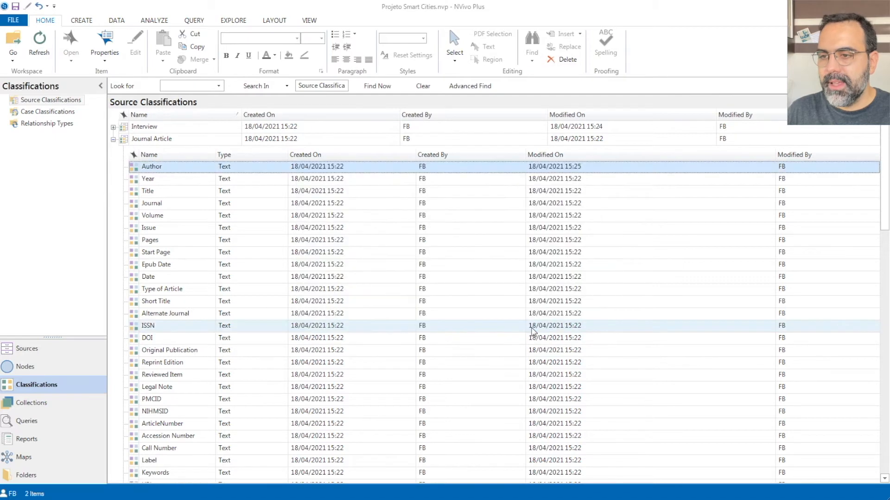
click(113, 140)
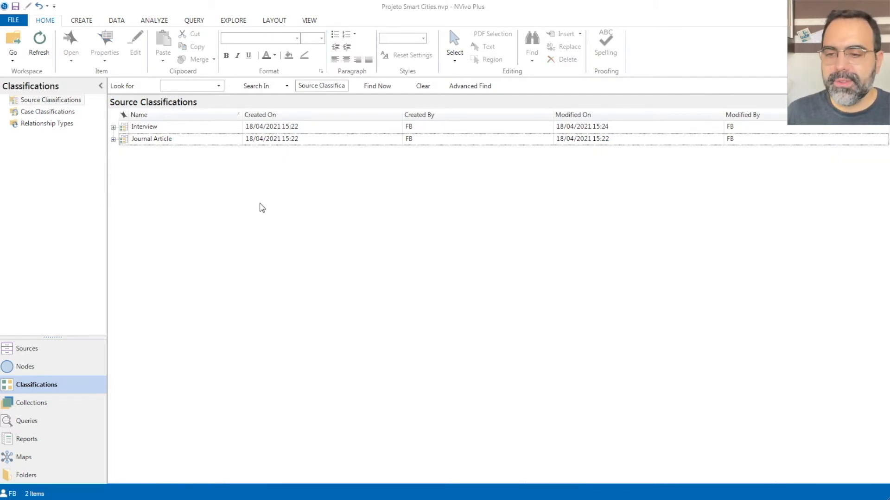
Step: Open the Artigos científicos folder among the internal sources
click(65, 354)
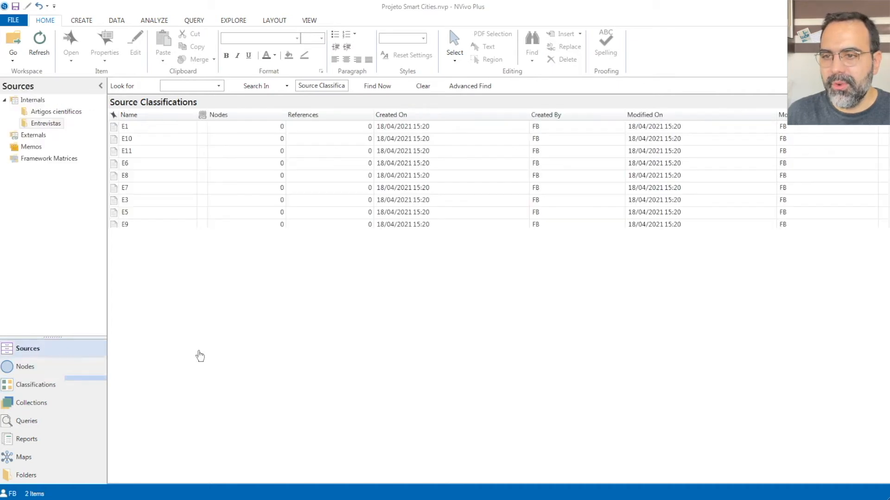
click(65, 113)
click(181, 130)
scroll(181, 131, down, 8)
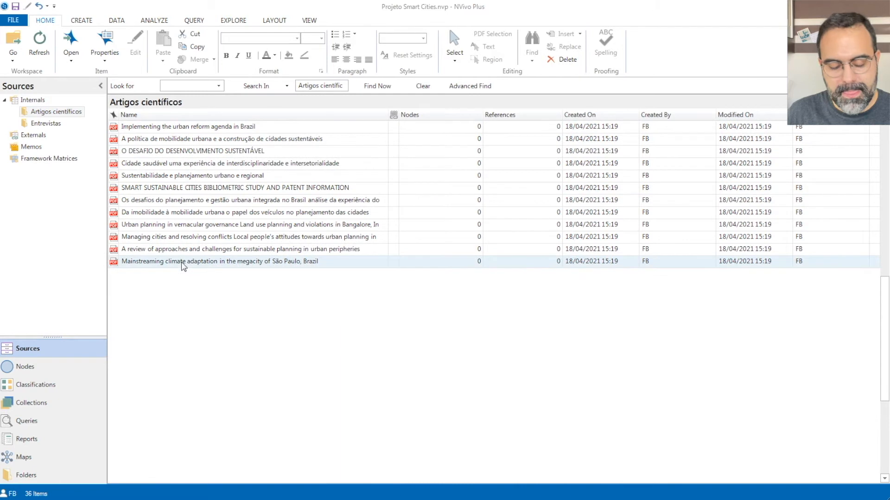
key(ctrl+a)
right_click(182, 265)
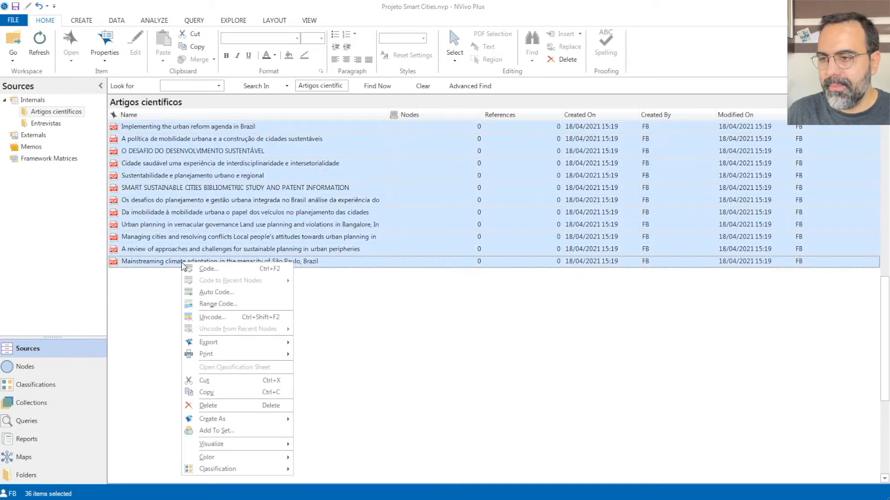
click(395, 299)
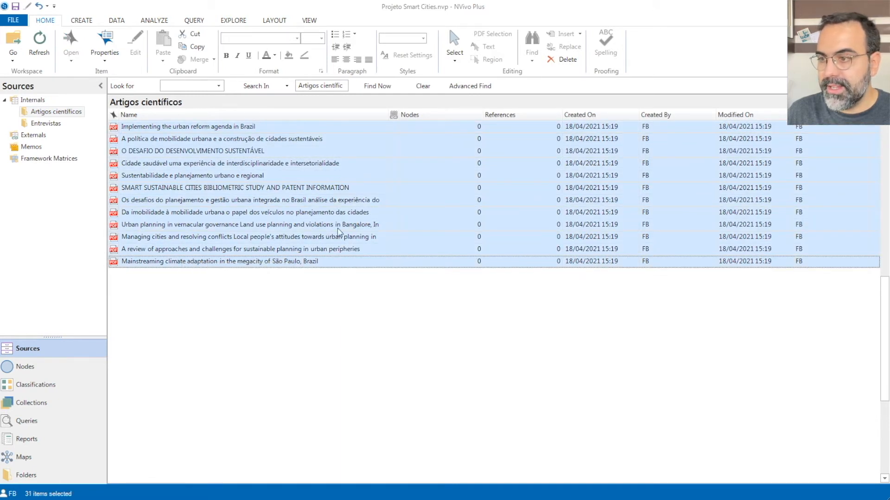
click(315, 163)
right_click(308, 261)
click(303, 262)
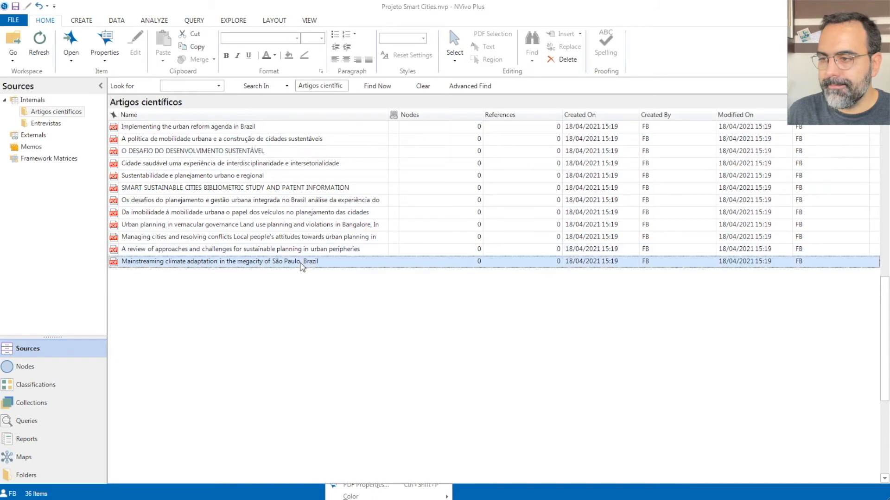
scroll(310, 347, down, 4)
scroll(313, 343, up, 12)
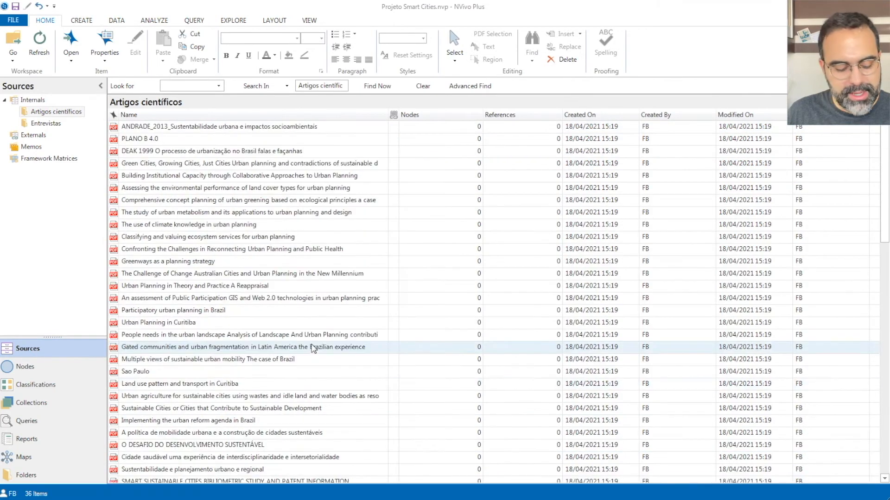
Step: Assign the Journal Article classification to all sources in the Artigos científicos folder
click(305, 126)
key(ctrl+a)
scroll(324, 278, down, 3)
right_click(308, 249)
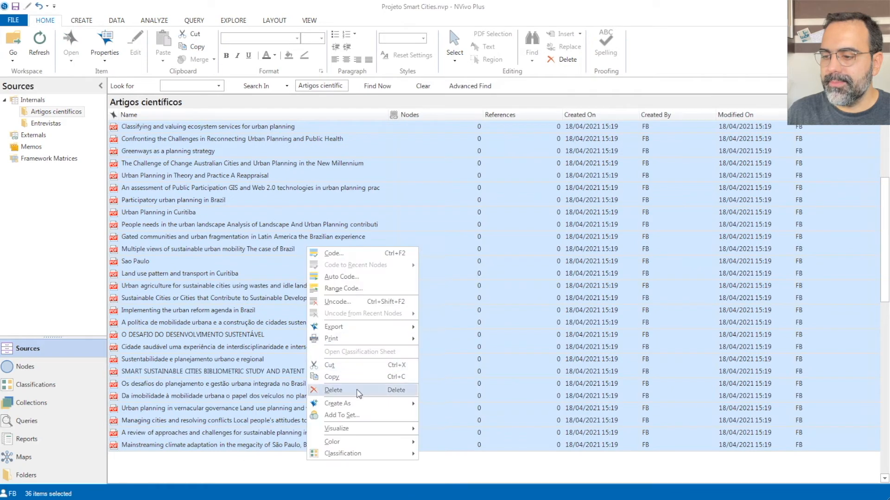
mouse_move(363, 453)
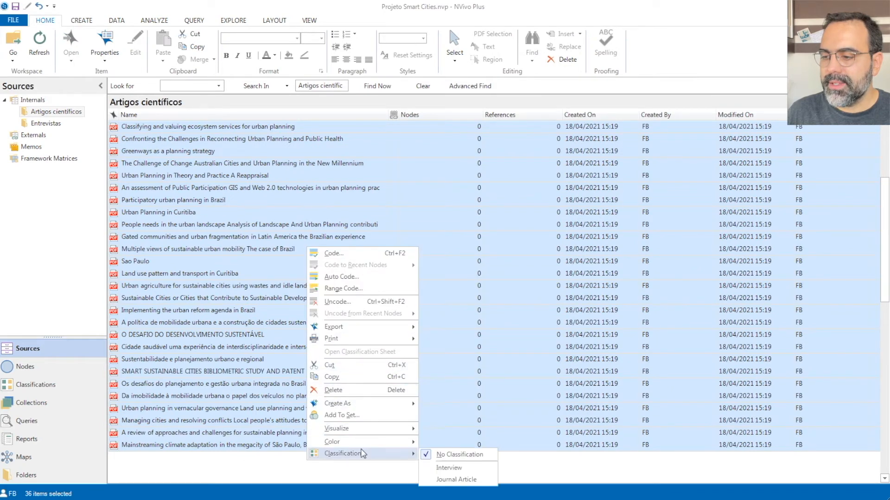
click(485, 481)
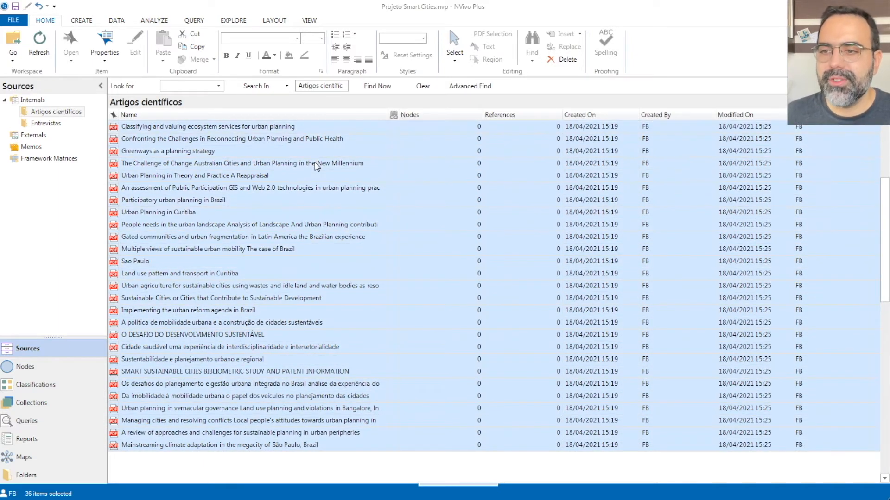
Step: Assign the Interview classification to all interview sources in the Entrevistas folder
click(52, 124)
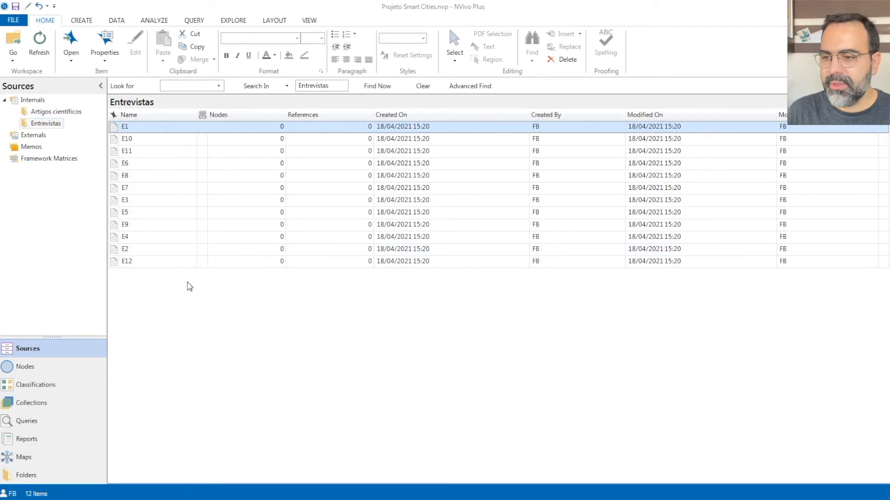
key(ctrl+a)
right_click(214, 164)
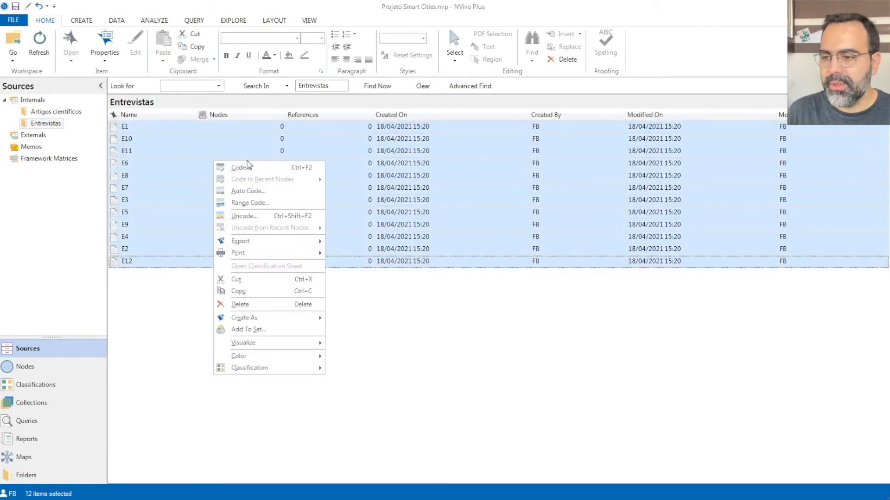
mouse_move(274, 370)
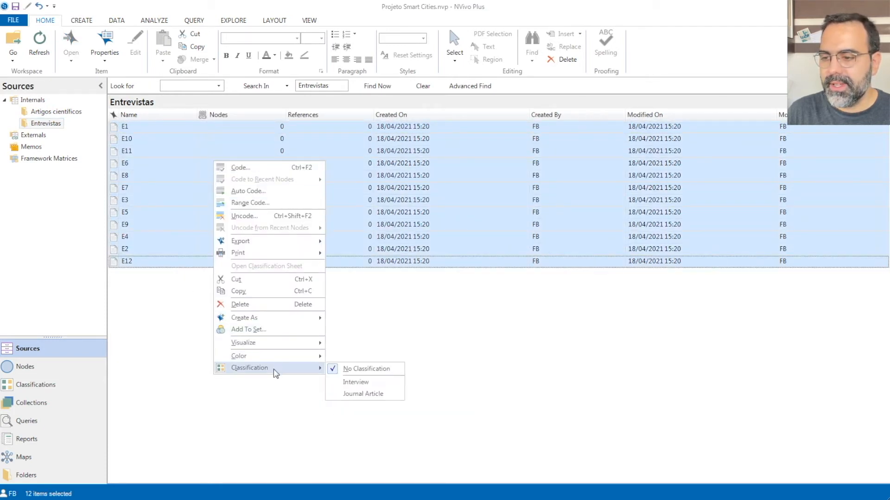
click(377, 385)
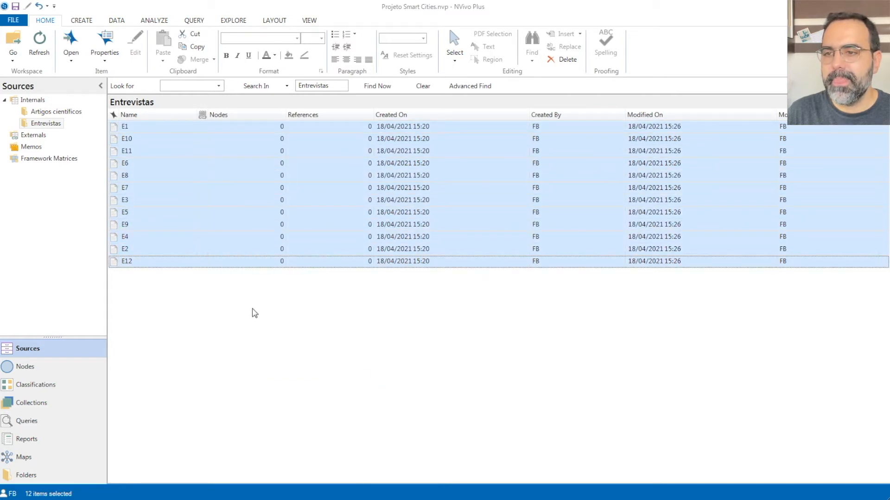
click(231, 304)
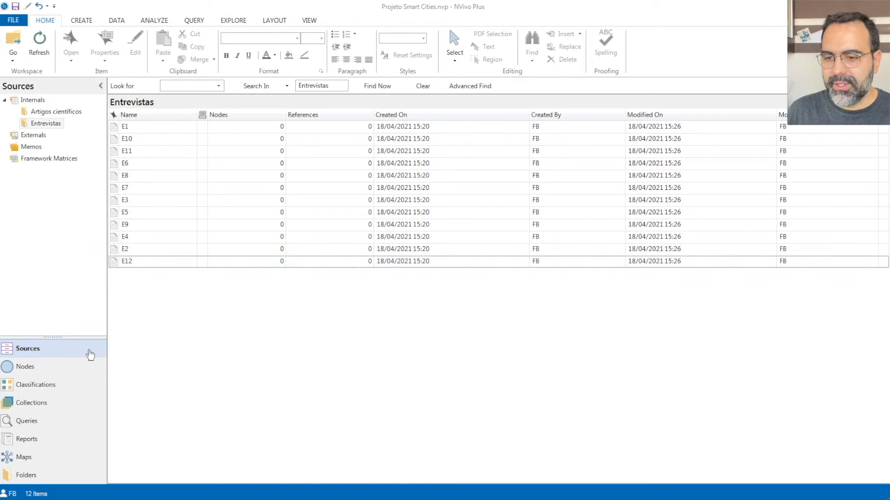
Step: Open the classification sheet of the Interview source classification
click(56, 385)
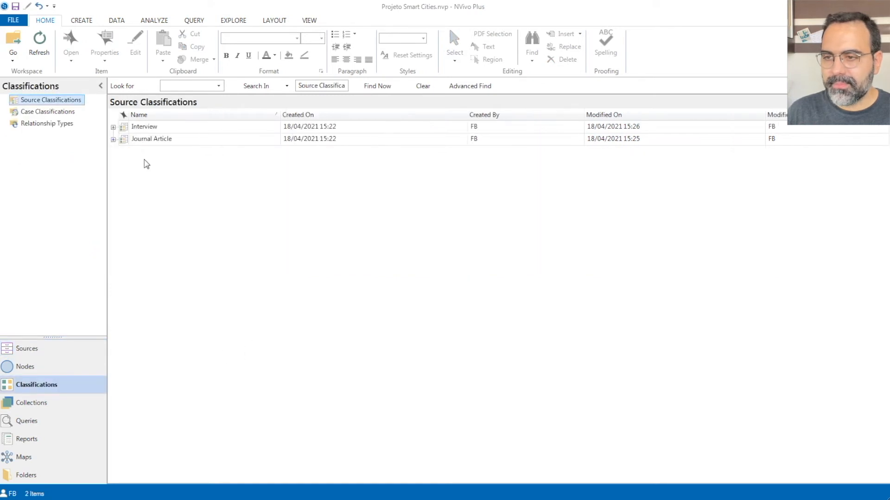
double_click(144, 127)
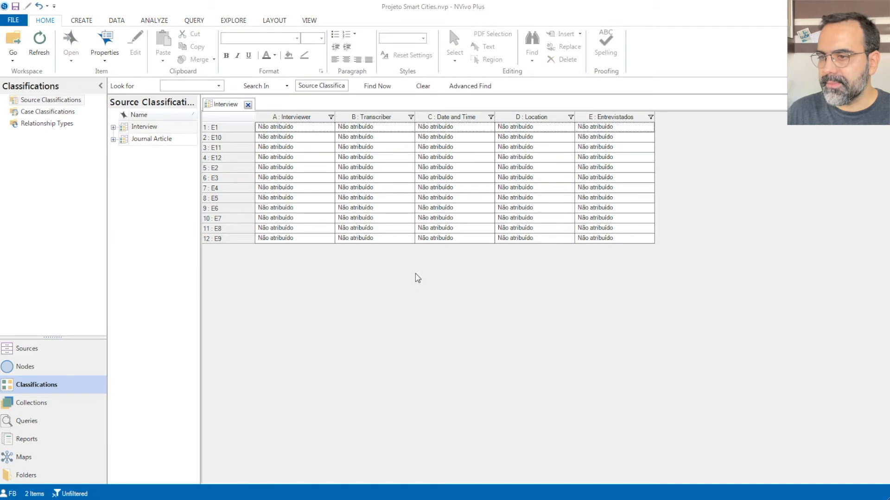
click(424, 130)
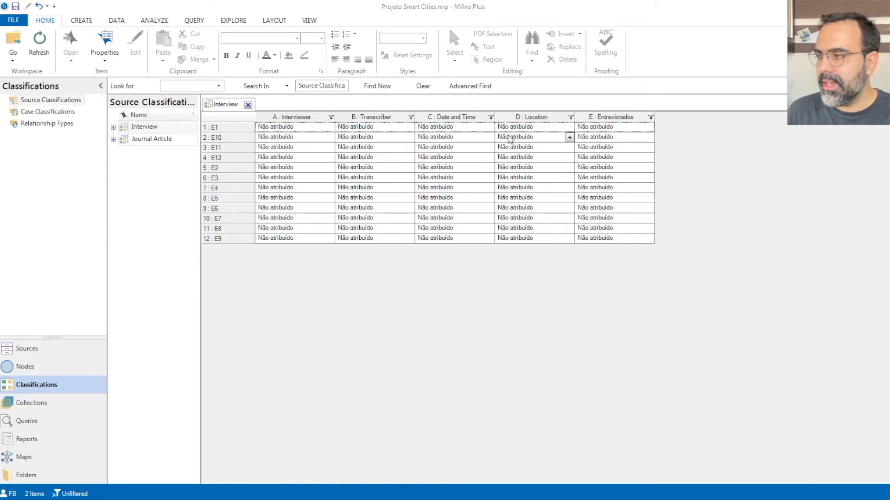
Step: In the Interview classification sheet, set the Entrevistados attribute to E1 for interview E1 and E10 for interview E10
click(650, 128)
click(651, 128)
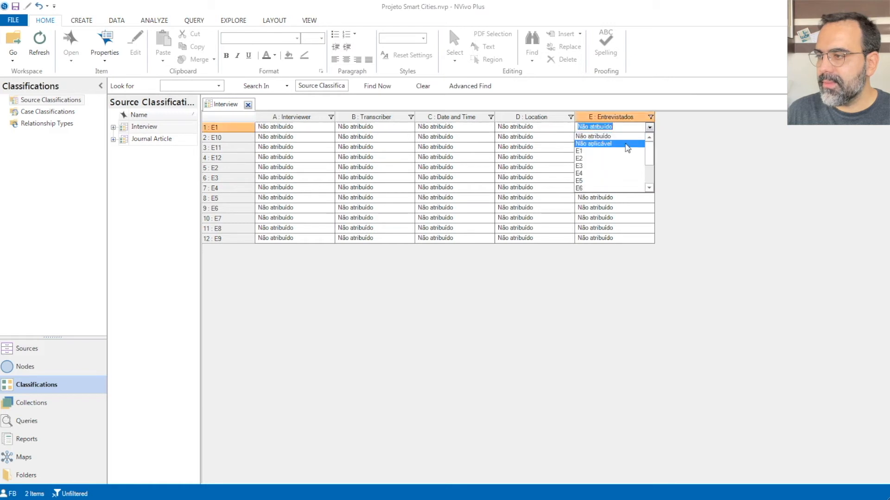
click(625, 156)
click(650, 138)
click(650, 138)
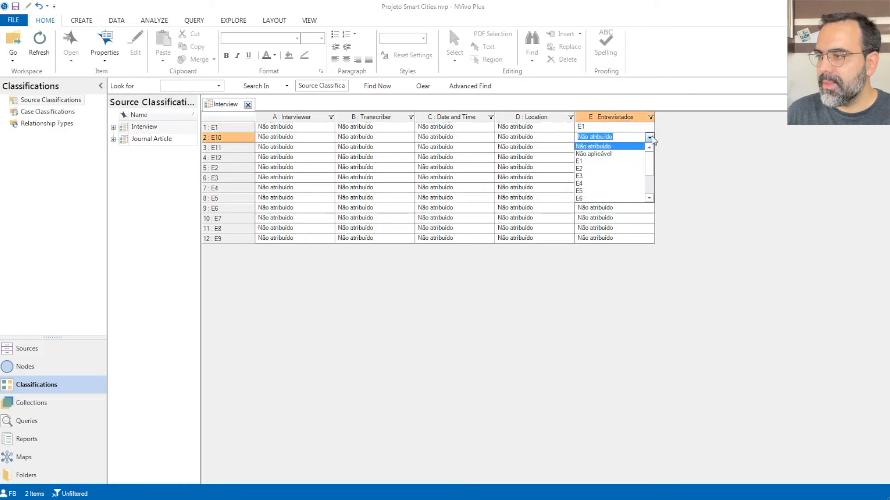
scroll(611, 186, down, 2)
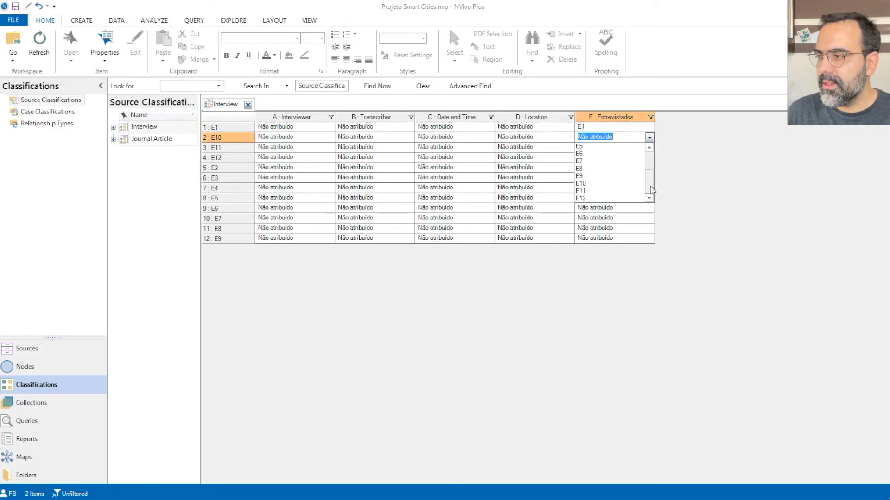
click(607, 184)
Step: Set the Entrevistados attribute of the remaining interviews, E11, E12 and E2 through E9, to the value matching each source name
click(649, 147)
click(649, 148)
scroll(624, 199, down, 2)
click(621, 201)
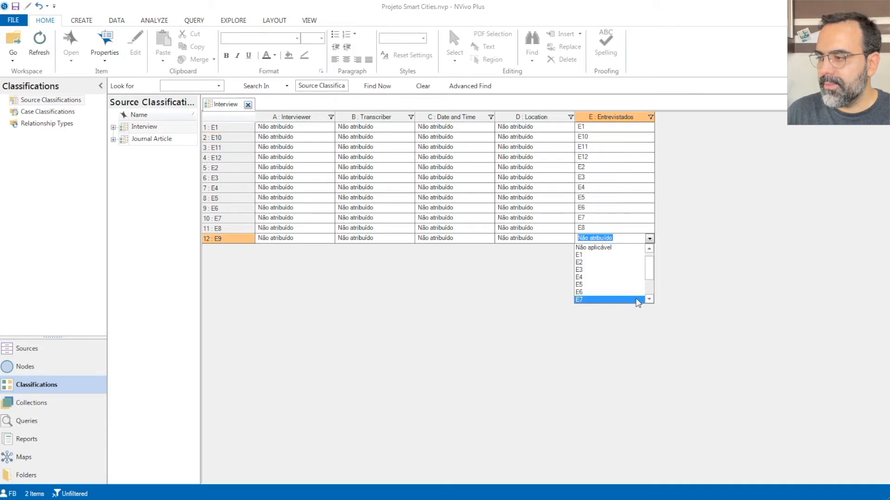
scroll(642, 301, down, 1)
scroll(640, 304, down, 1)
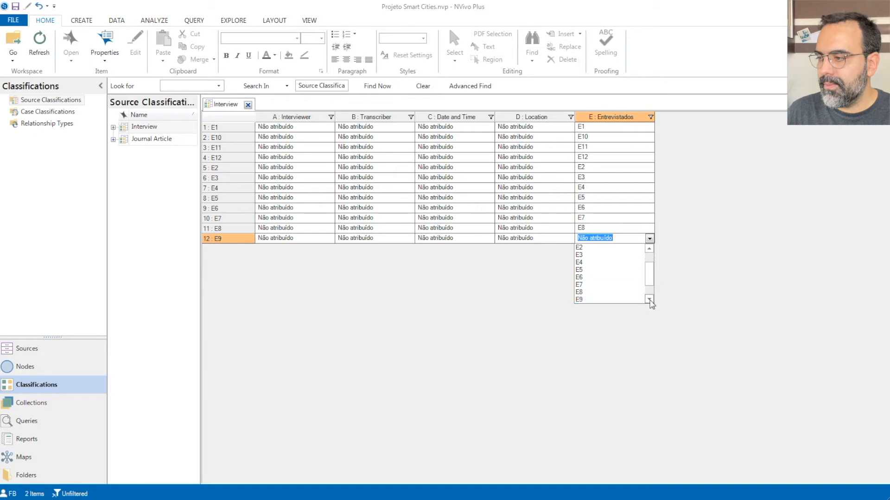
click(628, 299)
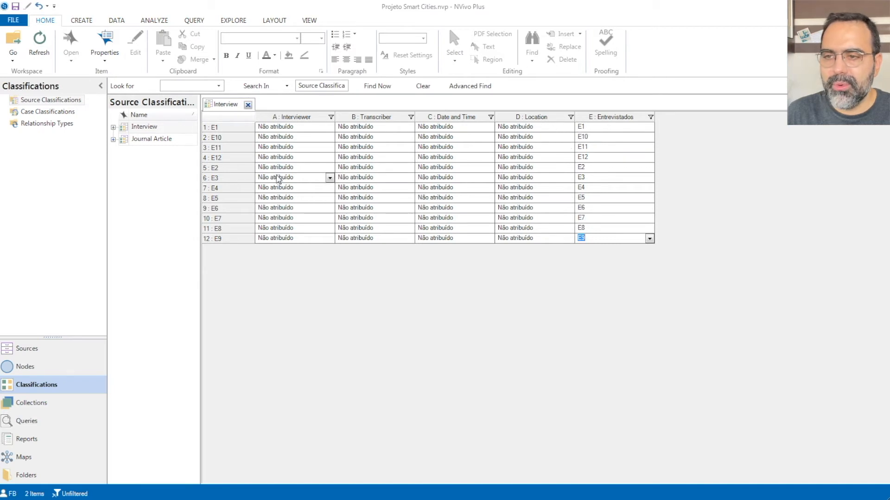
right_click(154, 128)
click(167, 145)
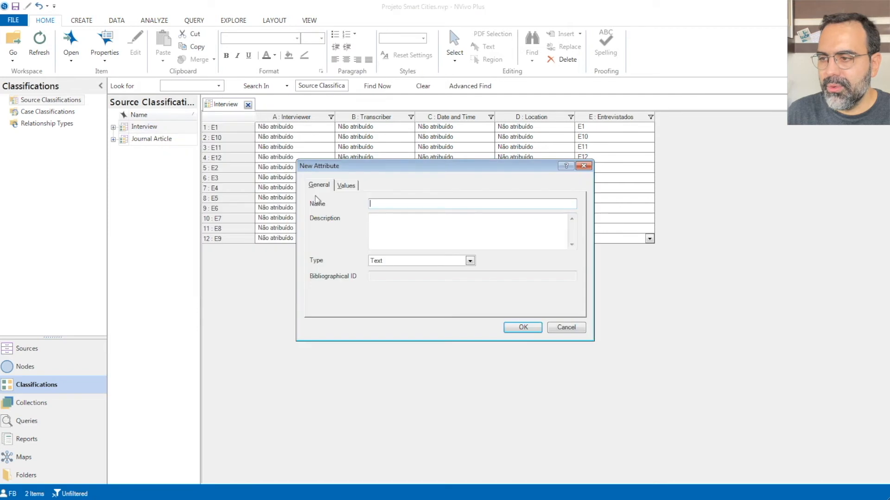
click(348, 186)
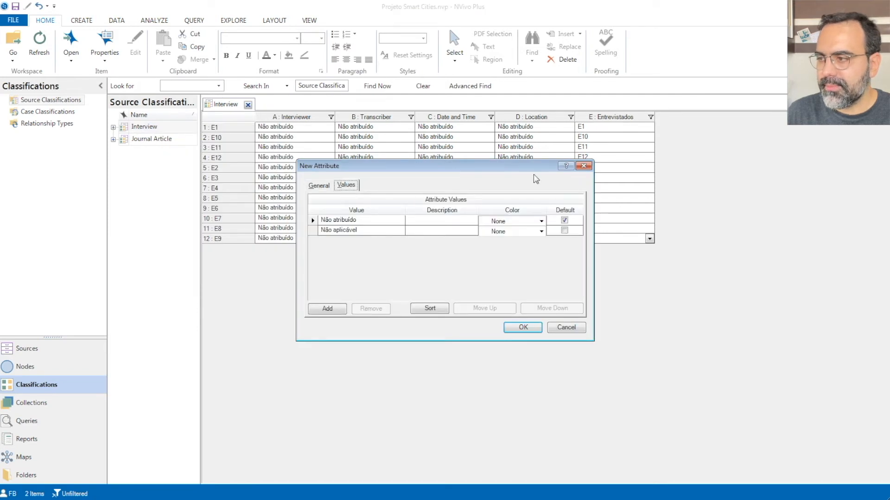
click(583, 166)
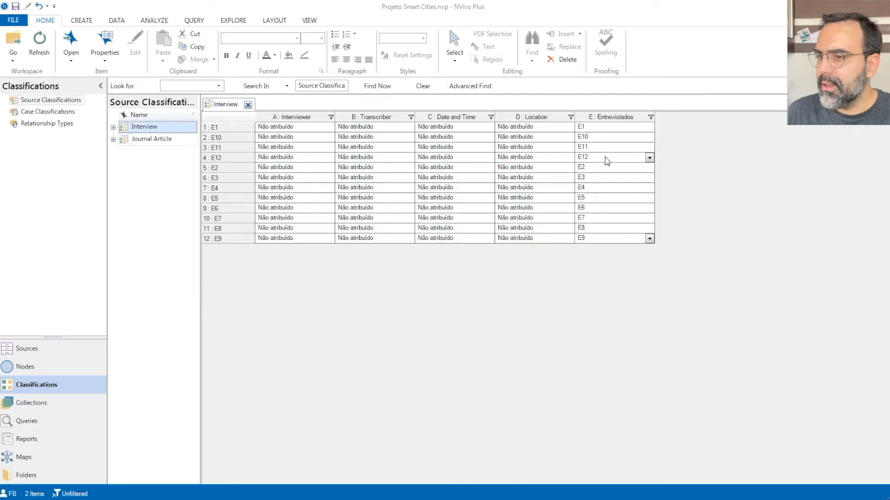
Step: Expand the Interview source classification to list its attributes
click(113, 127)
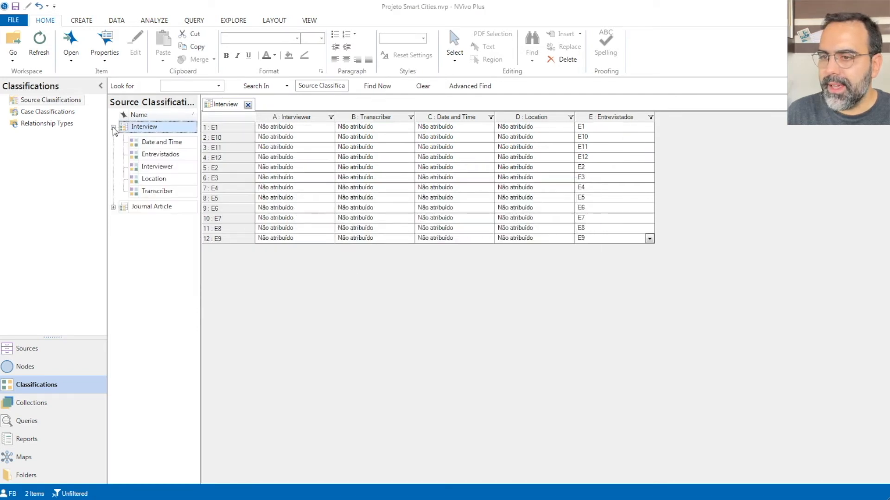
right_click(153, 180)
click(210, 187)
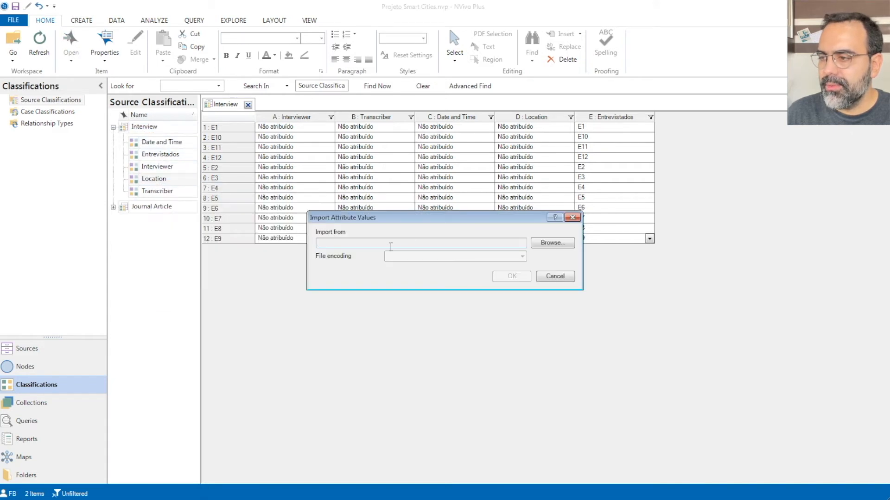
click(572, 217)
Step: Add the values São Paulo, Piracicaba, Socorro, Campos do Jordão and São José dos Campos to the Location attribute
right_click(172, 181)
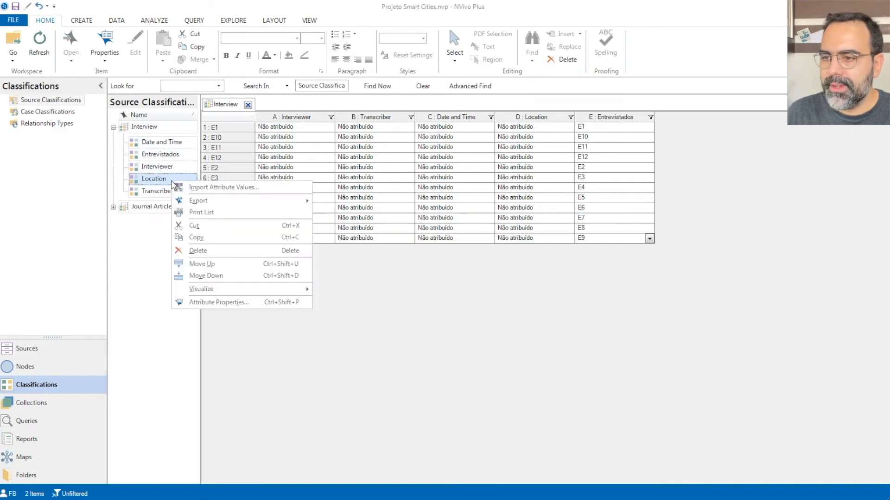
click(238, 302)
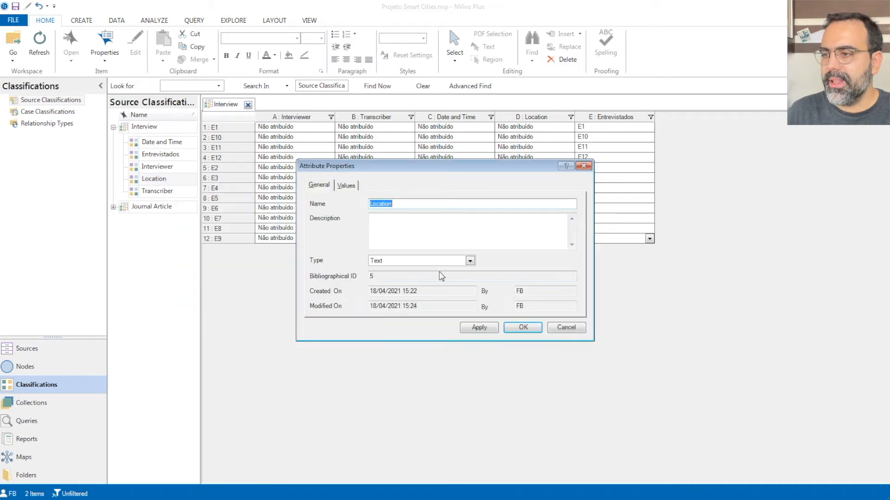
click(345, 186)
click(336, 309)
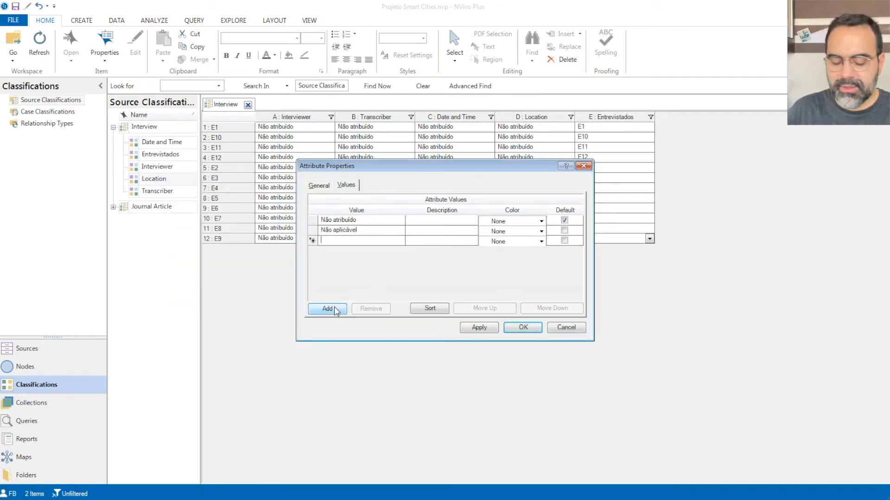
text(São Paulo)
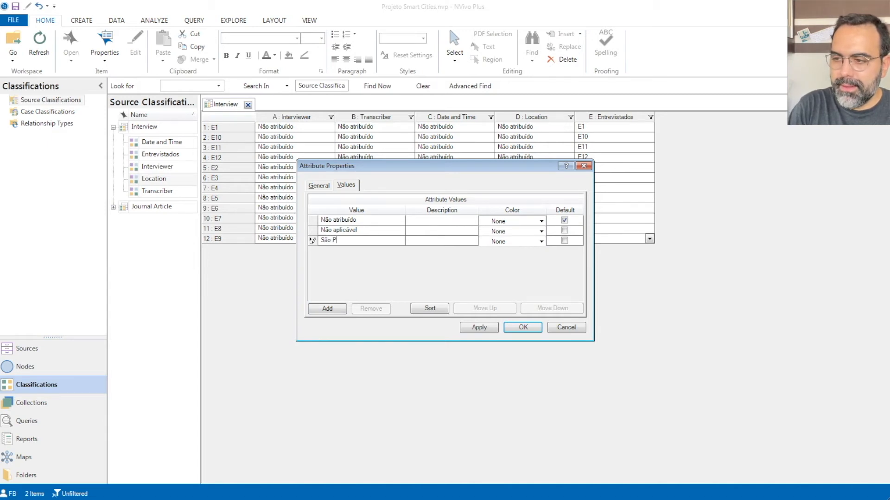
click(337, 313)
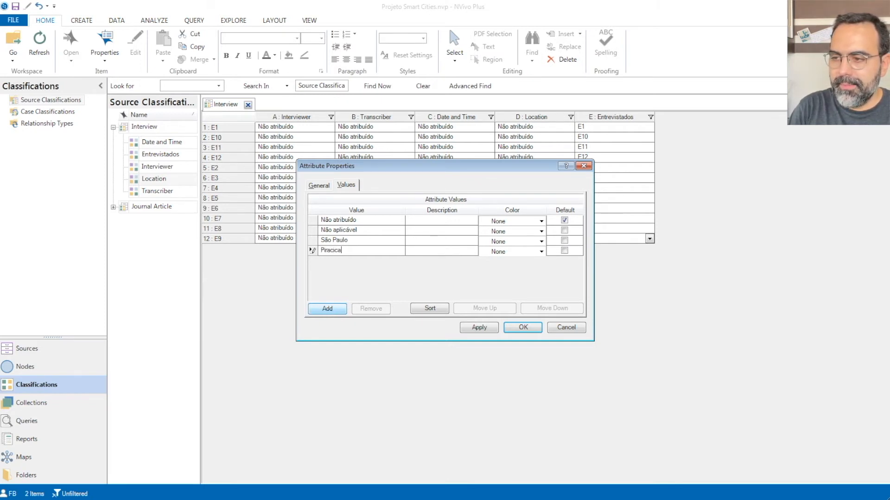
click(332, 307)
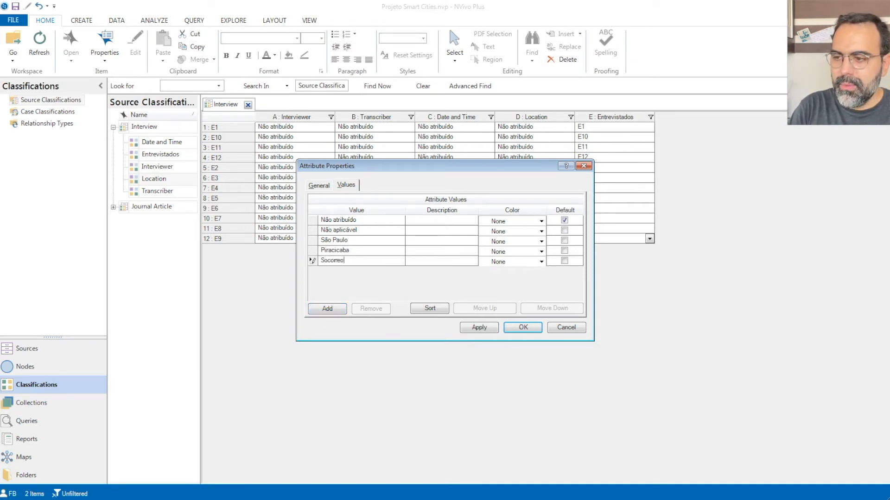
click(341, 310)
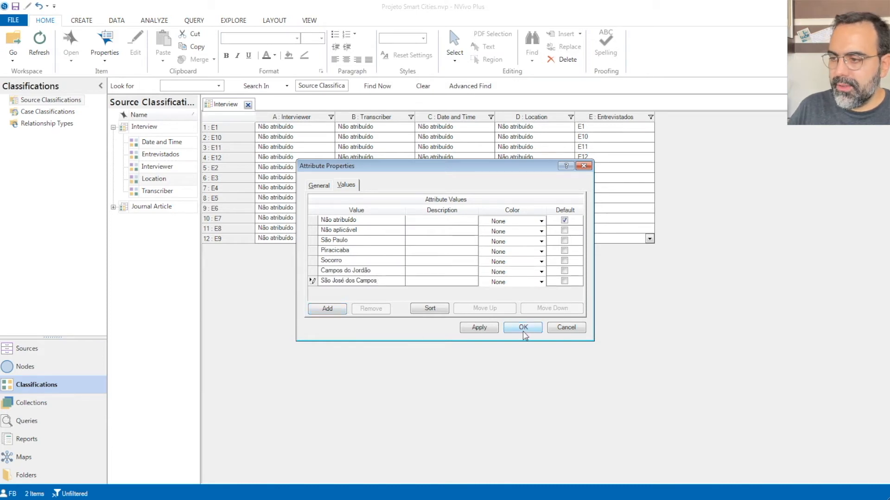
click(523, 328)
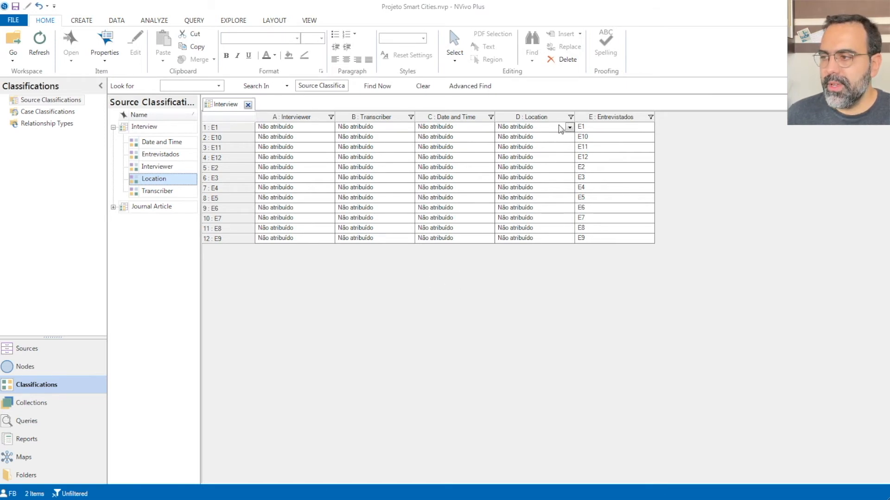
Step: Set the Location of interviews E1 and E10 to São Paulo and of interview E11 to São José dos Campos
click(570, 128)
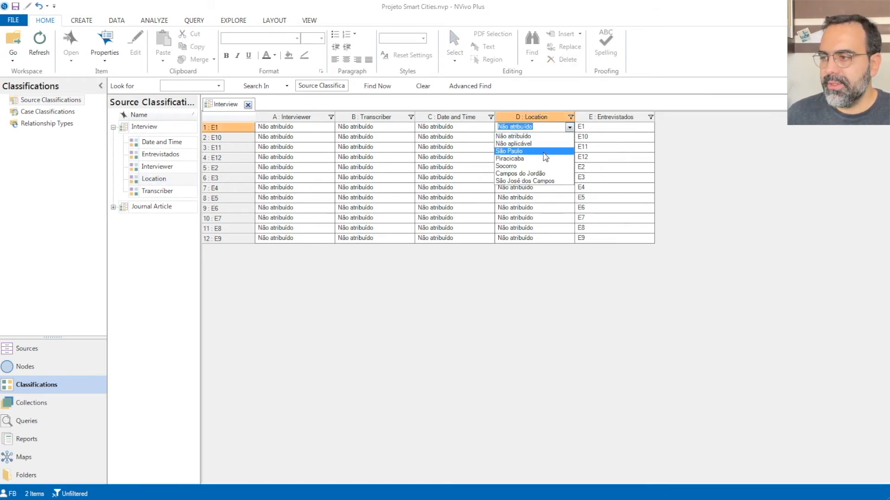
click(548, 150)
click(569, 137)
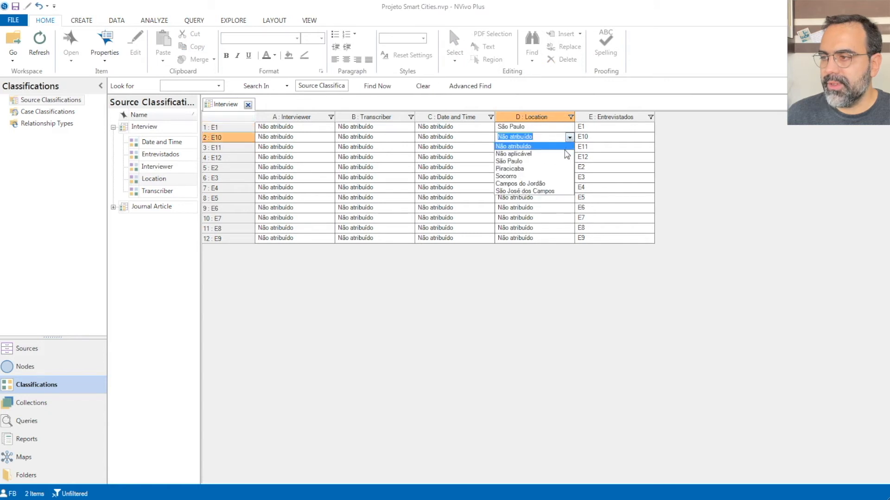
click(569, 159)
click(569, 147)
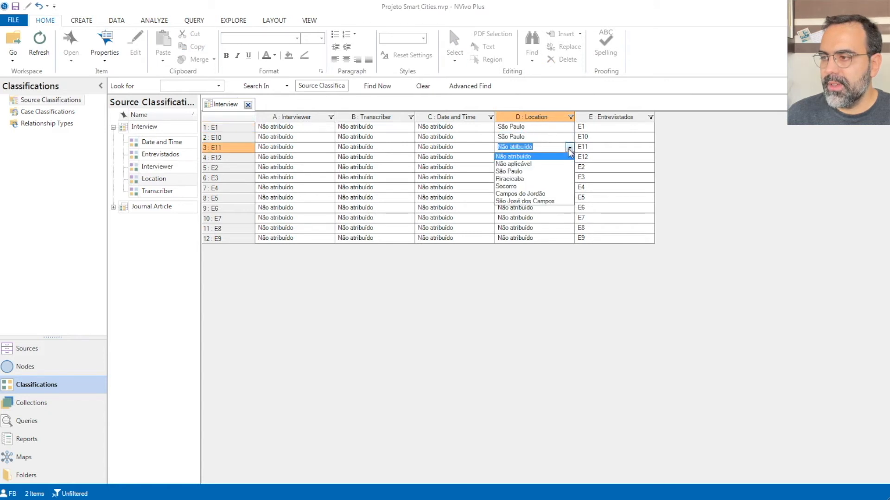
click(533, 204)
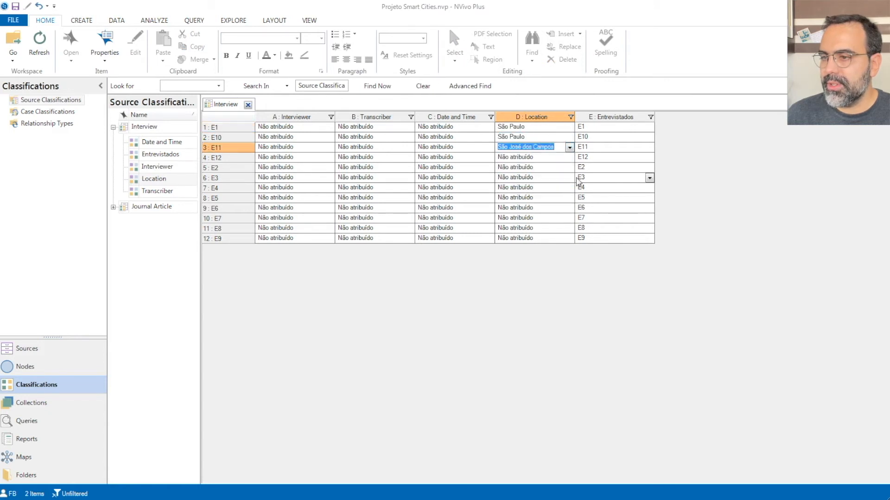
Step: Set Location: São José dos Campos for E12/E9, Campos do Jordão for E2/E7, Piracicaba for E3/E4/E6, Socorro for E5, São Paulo for E8
click(569, 157)
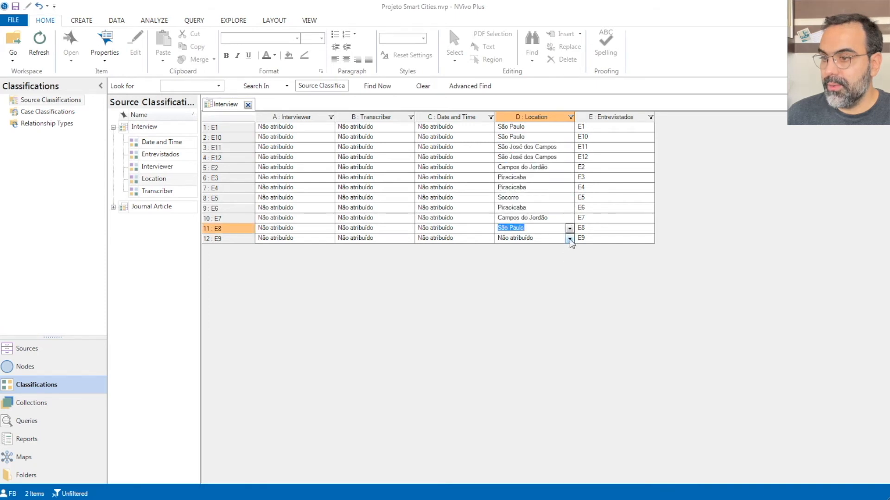
click(570, 239)
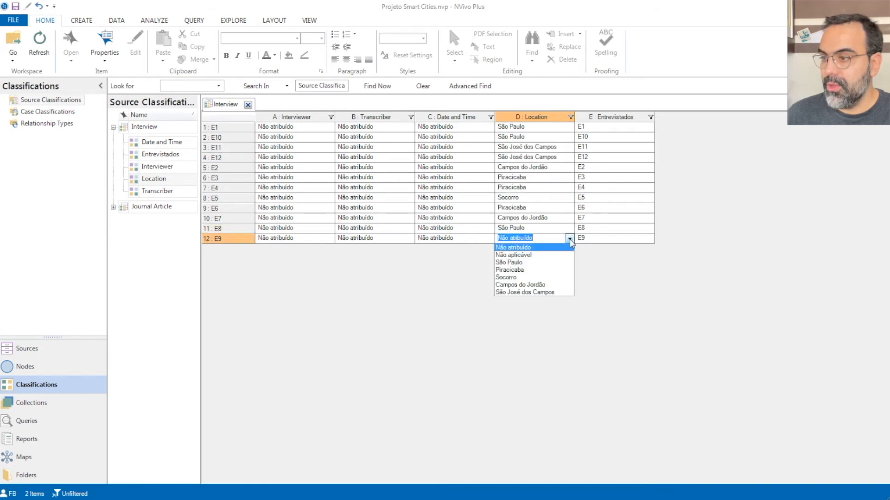
click(558, 292)
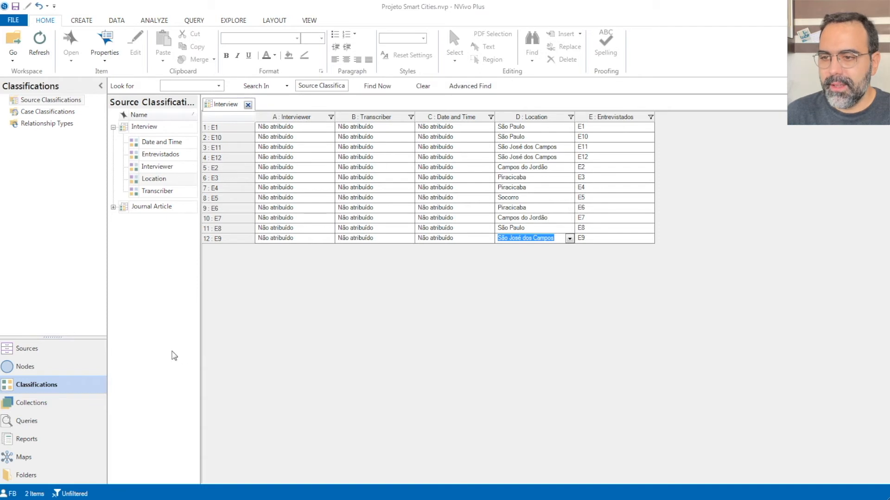
Step: Close the Interview classification sheet and collapse the Interview classification's attribute list
click(173, 355)
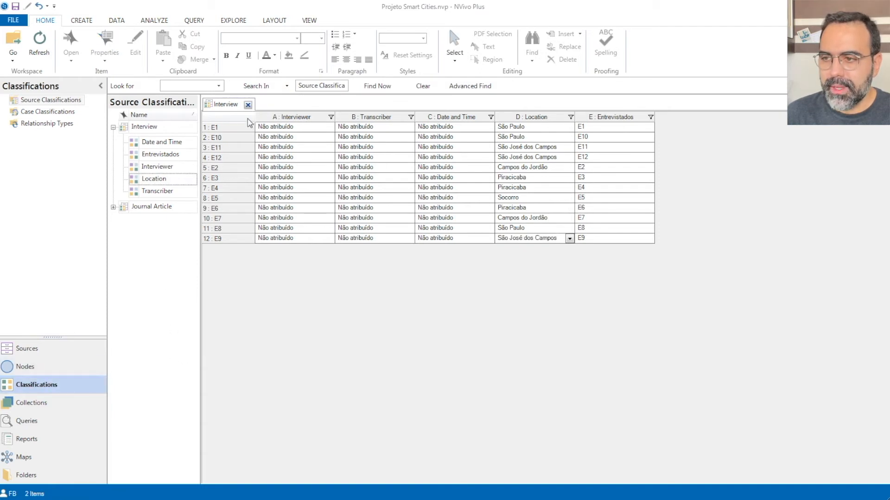
click(248, 104)
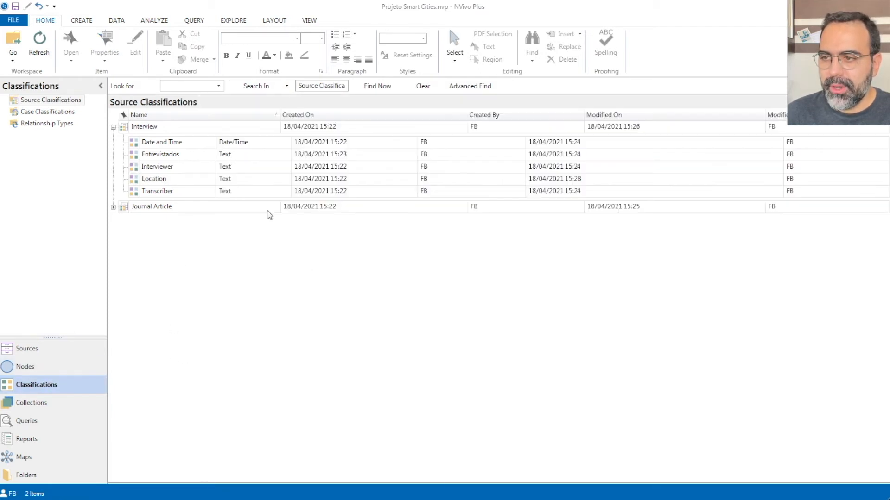
click(113, 127)
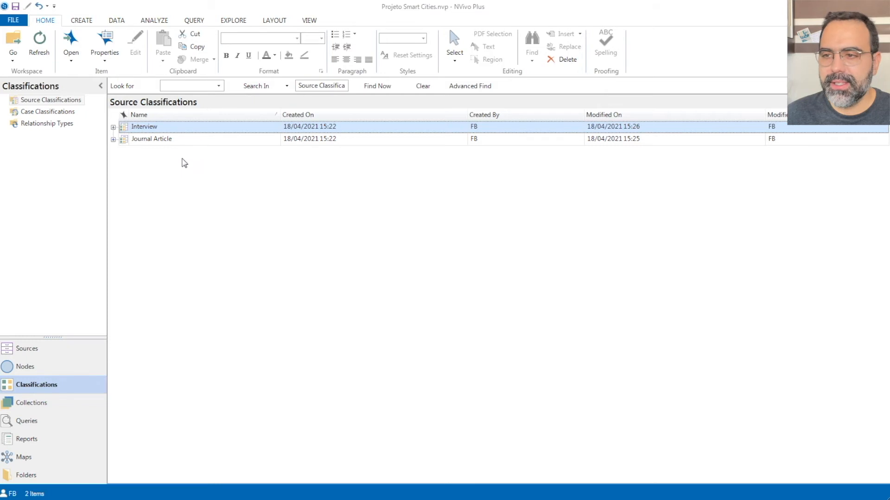
Step: Select all interviews in the Entrevistas source folder and check their classification options
click(68, 373)
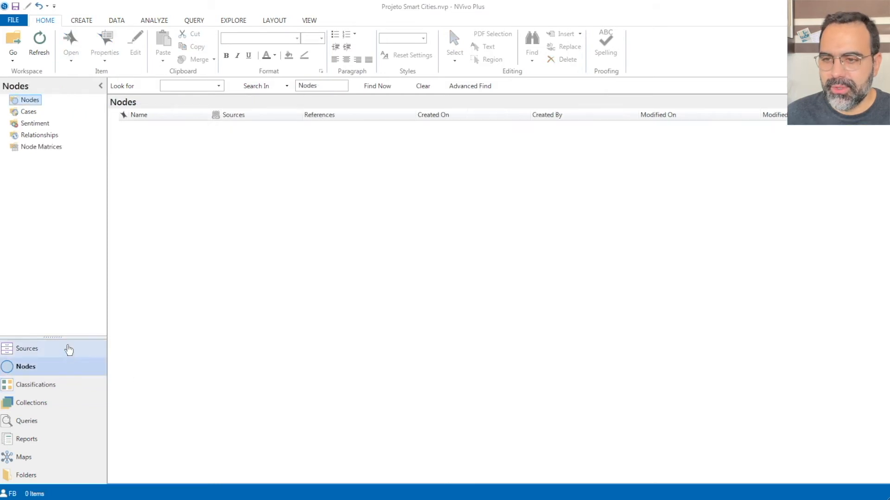
click(66, 350)
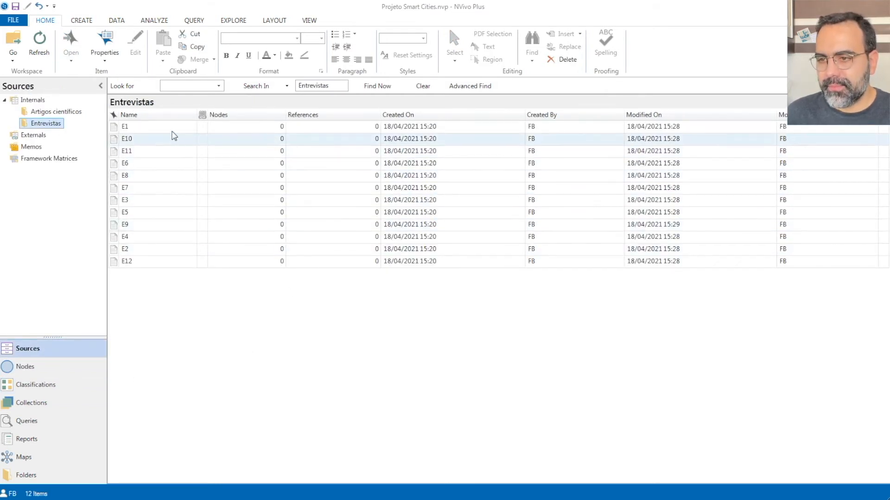
click(172, 130)
shift+click(175, 263)
right_click(173, 263)
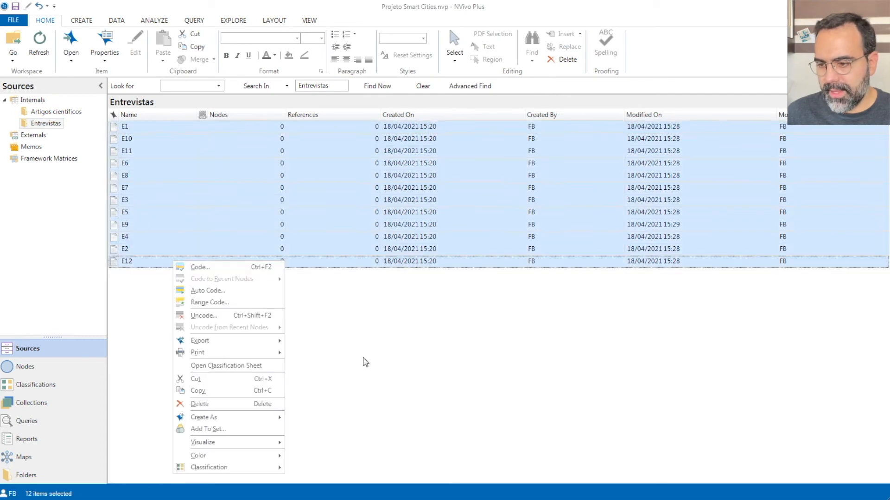
mouse_move(244, 473)
click(297, 482)
Step: Select all articles in the Artigos científicos folder and check which classification is assigned to them
click(77, 112)
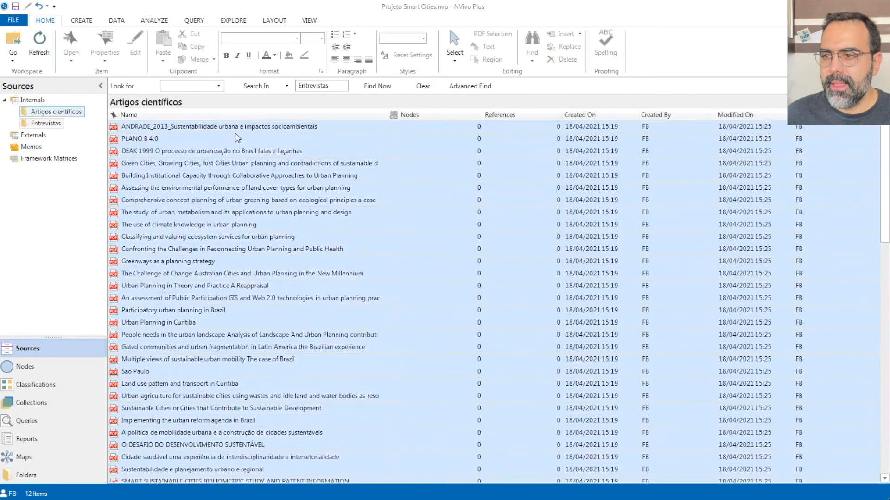
scroll(277, 239, down, 3)
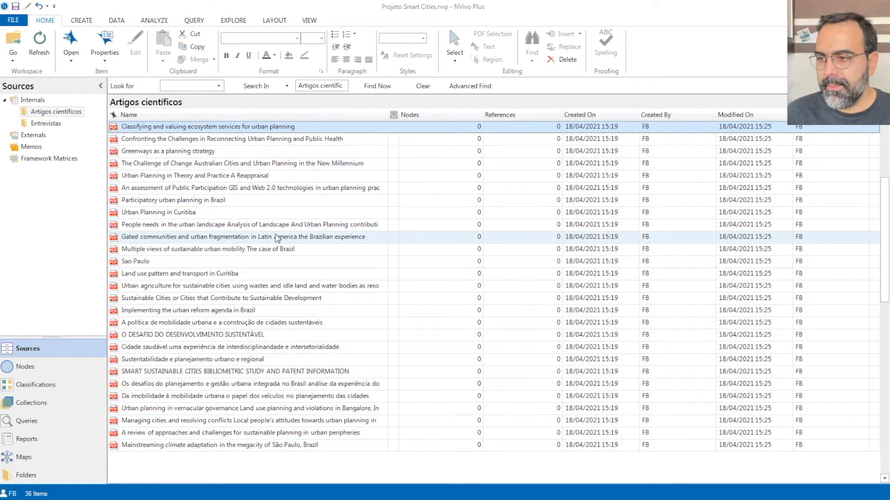
key(shift+Down)
key(shift+Down)
key(shift+Down)
key(shift+Down)
key(shift+Down)
key(shift+Down)
key(shift+Down)
key(shift+Down)
key(shift+Down)
key(shift+Down)
key(shift+Down)
key(shift+Down)
key(shift+Down)
key(shift+Down)
key(shift+Down)
key(shift+Down)
key(shift+Down)
key(shift+Down)
key(shift+Down)
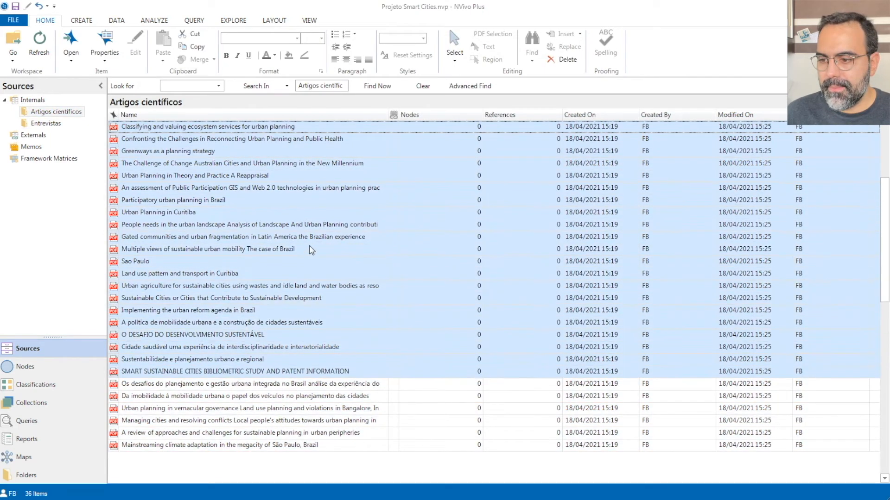
key(shift+Down)
key(shift+Down)
key(shift+Down)
key(shift+Down)
key(shift+Down)
key(shift+Down)
key(shift+Down)
right_click(349, 277)
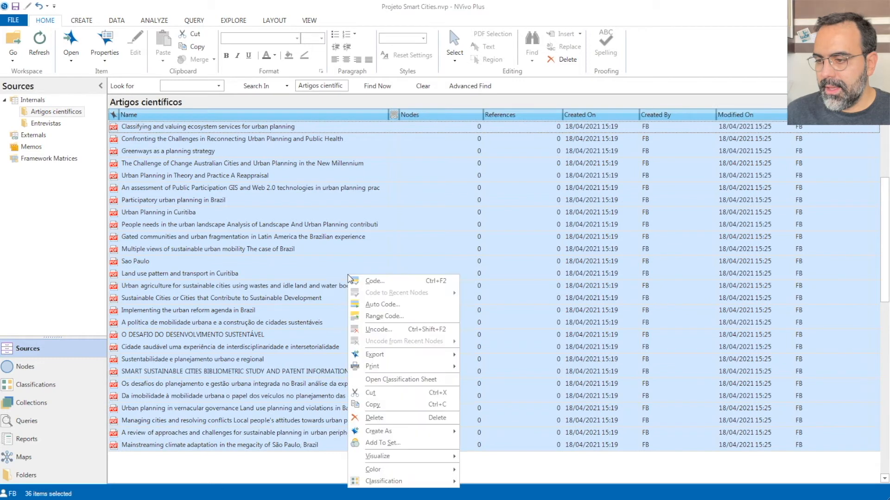
mouse_move(396, 483)
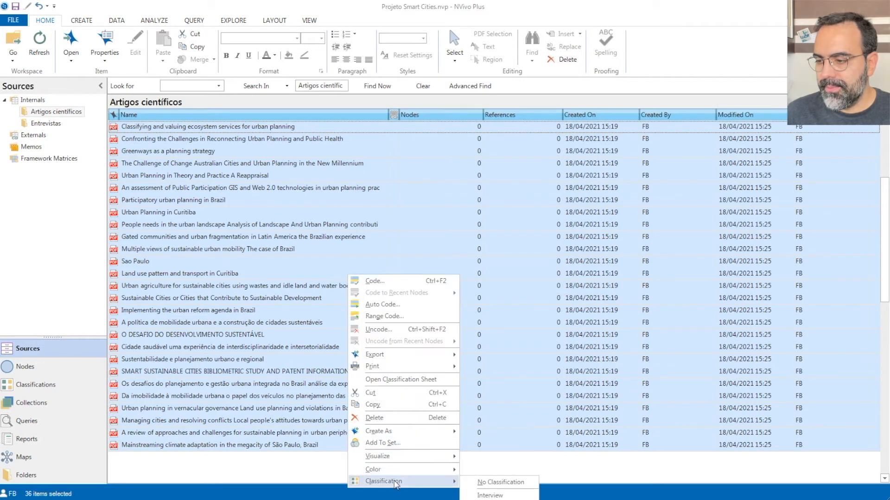
right_click(348, 208)
mouse_move(399, 415)
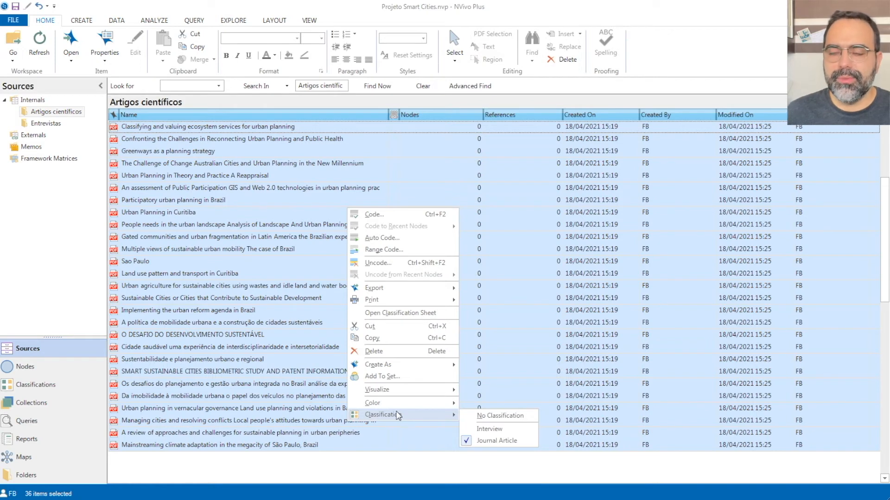
click(315, 473)
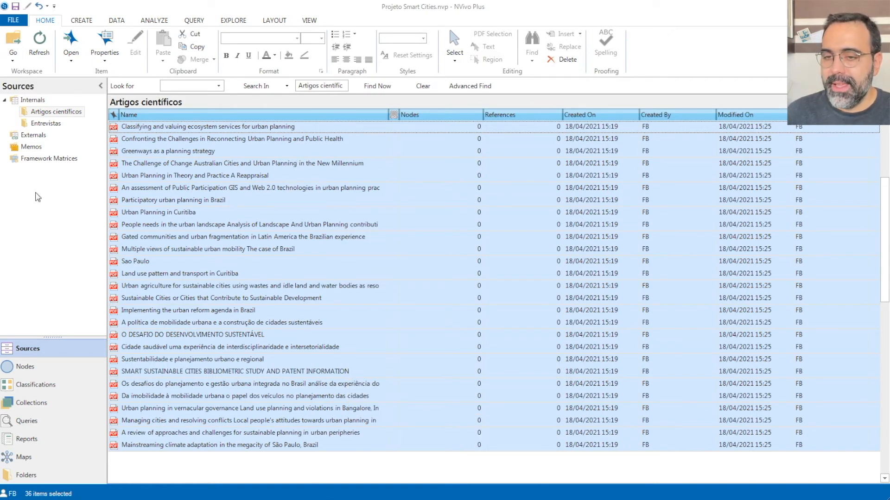
Step: Switch to Mendeley Desktop, enlarge its window and look through the documents of the Smart cities project folder
key(t)
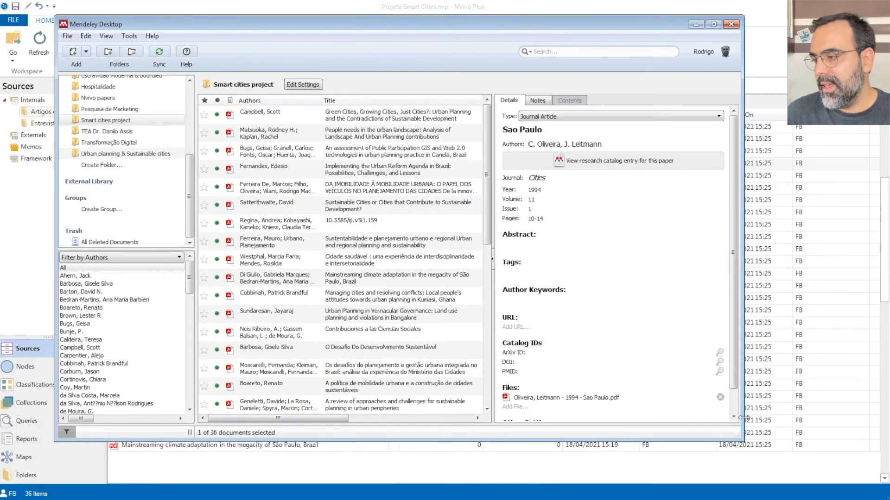
drag(744, 440, 861, 481)
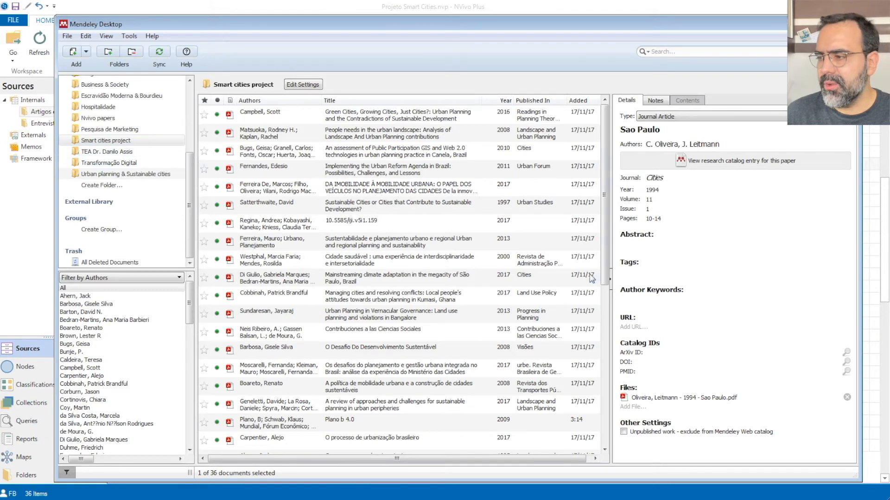
click(606, 442)
drag(609, 444, 601, 245)
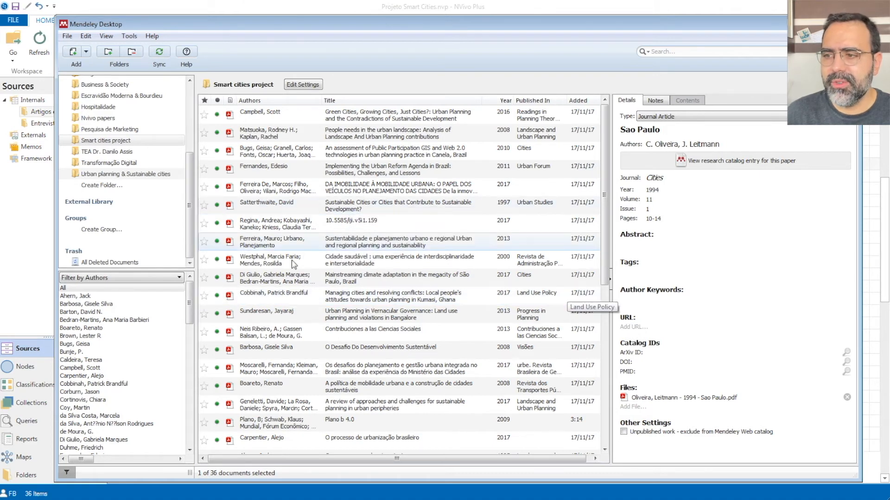
Step: View the details and PDF of the article "People needs in the urban landscape", then close the PDF
click(501, 134)
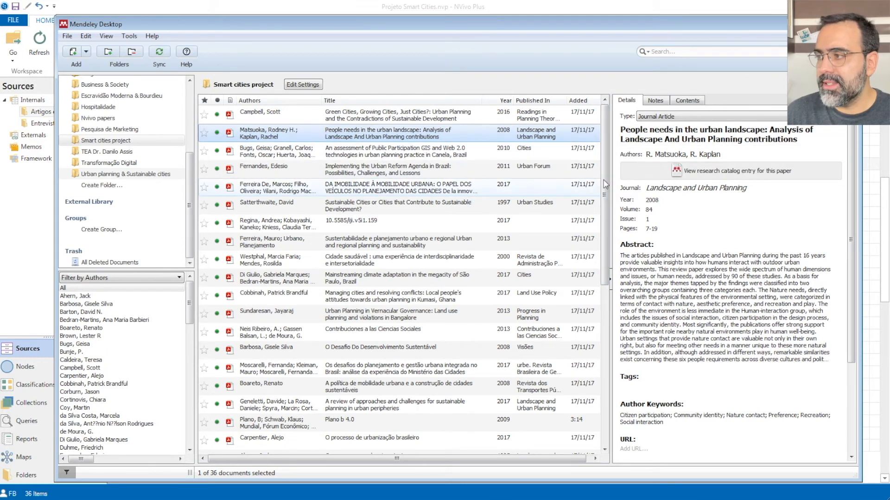
double_click(275, 134)
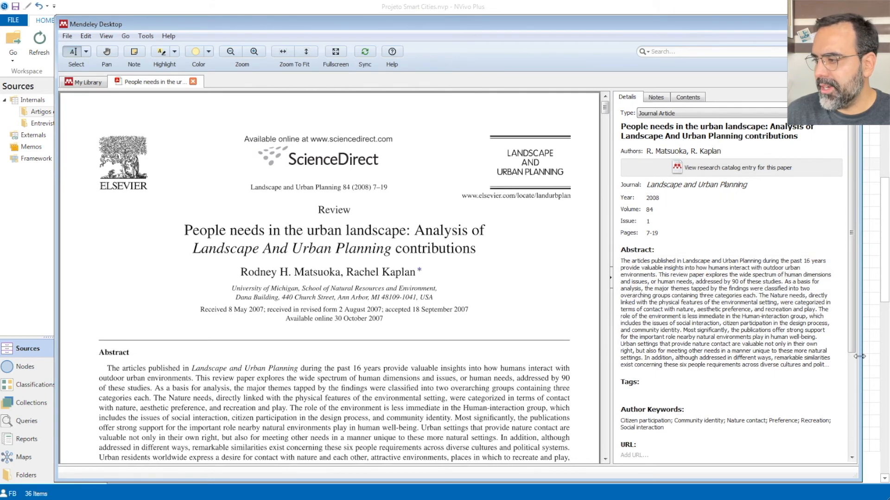
scroll(852, 444, down, 5)
scroll(852, 444, up, 5)
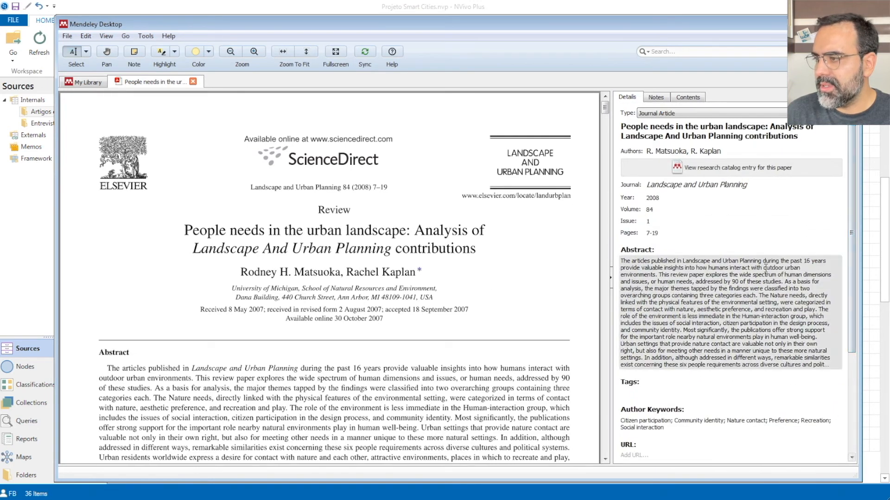
click(194, 82)
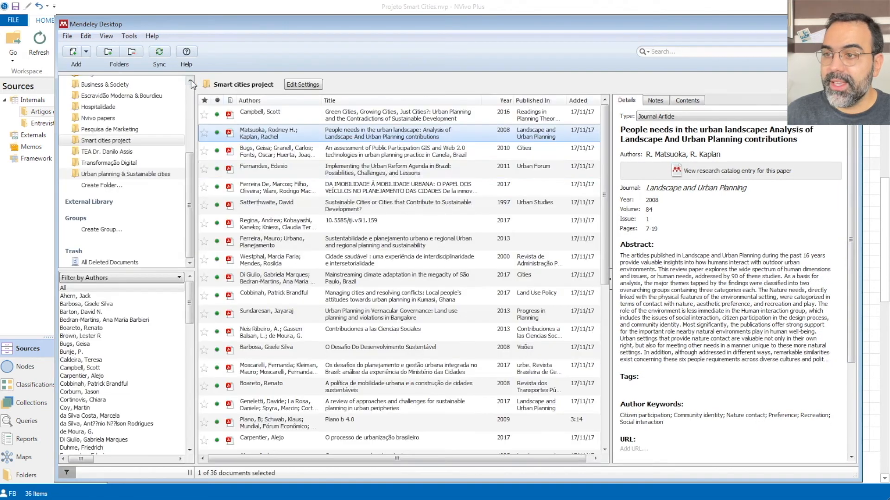
Step: Export all documents of the Smart cities project folder as the BibTeX file My Collection3 in Projeto SMART CITIES
key(ctrl+a)
right_click(407, 168)
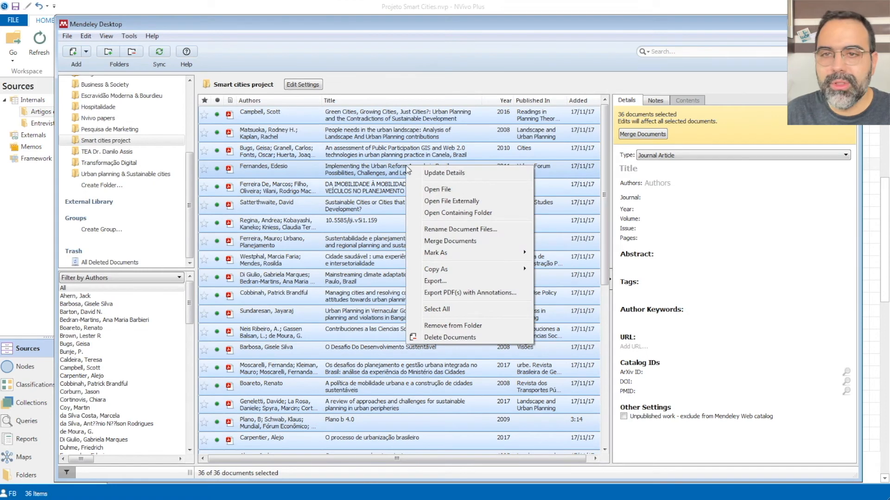
click(466, 278)
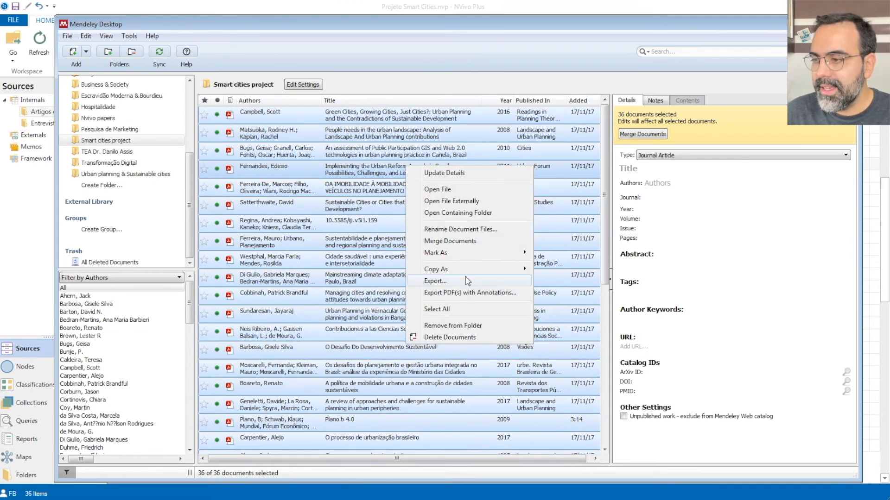
drag(298, 37, 387, 49)
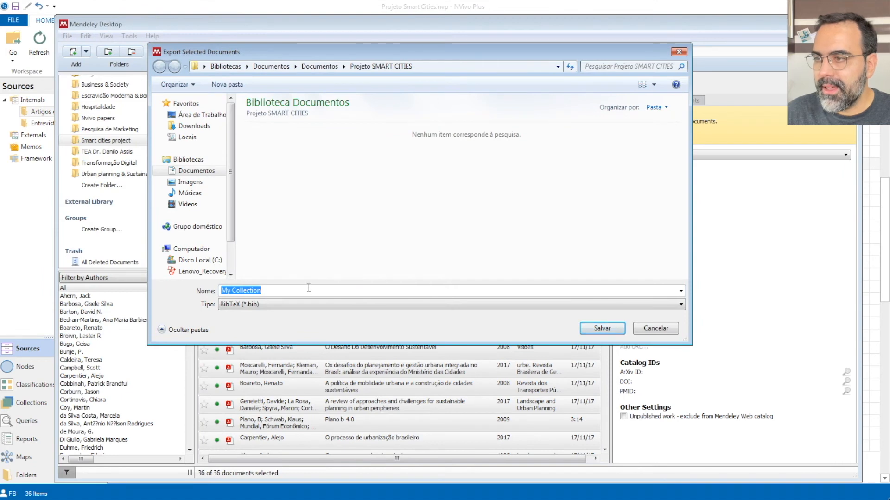
click(275, 291)
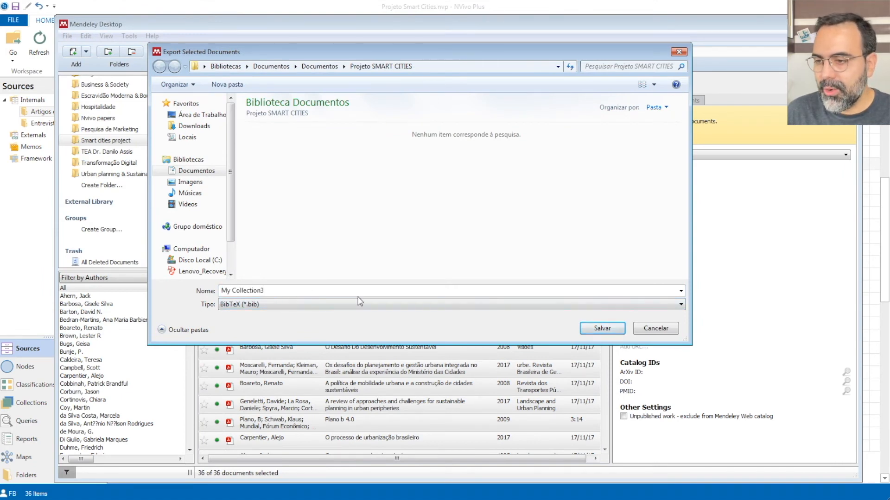
click(602, 329)
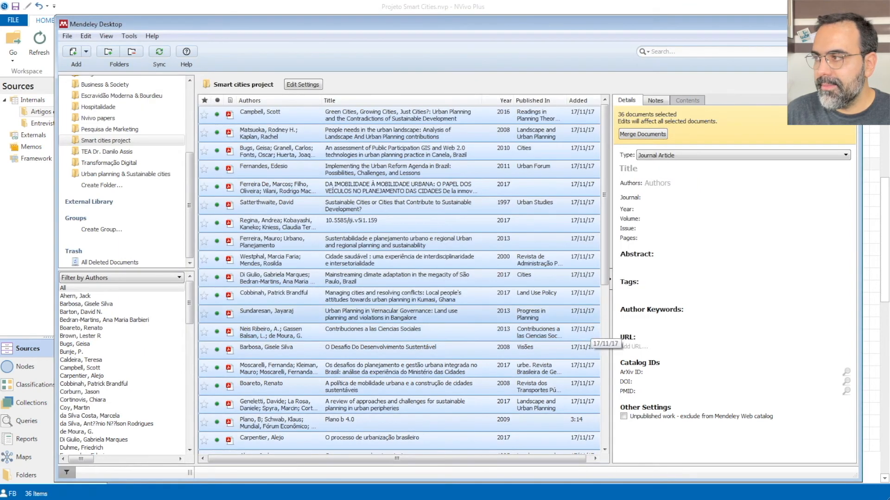
click(820, 24)
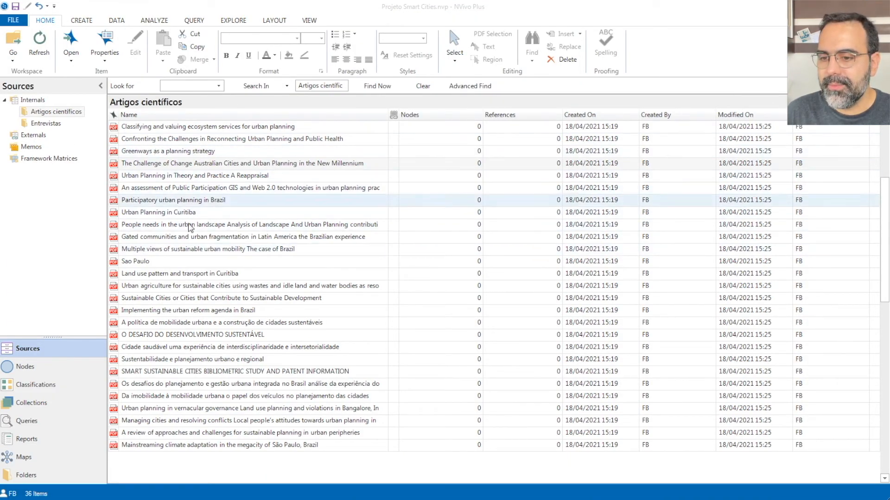
click(116, 21)
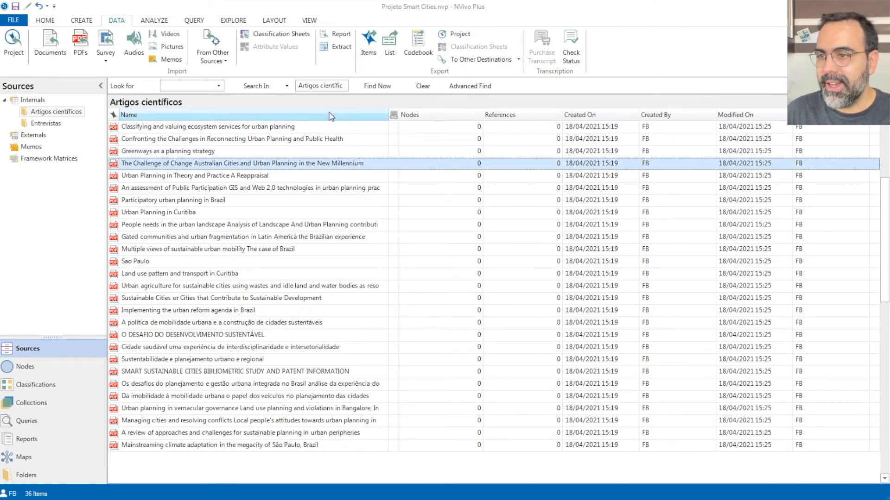
click(225, 59)
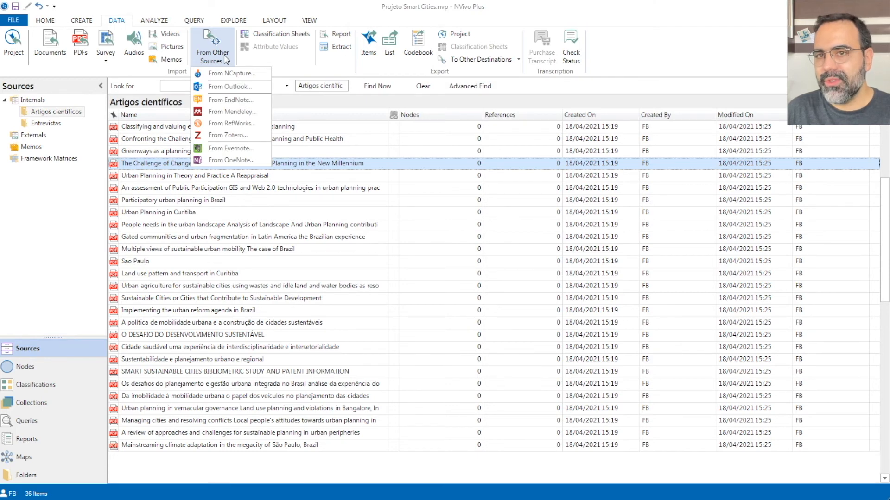
click(243, 112)
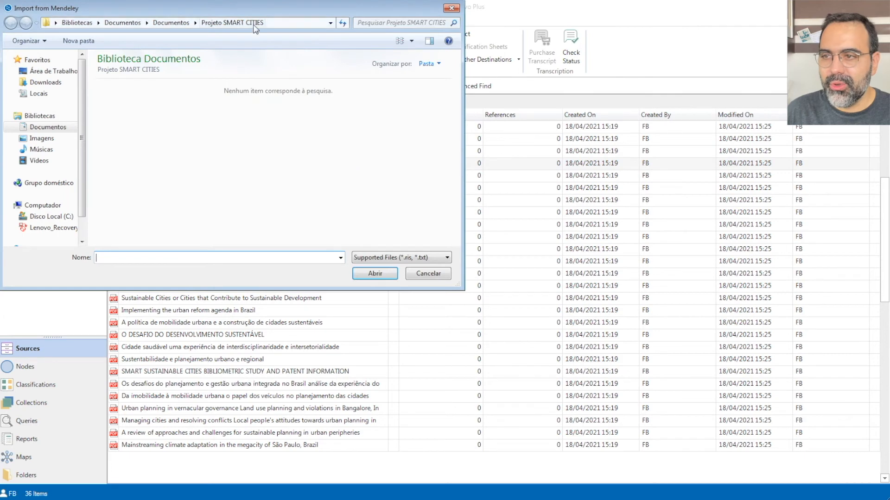
click(387, 257)
click(387, 269)
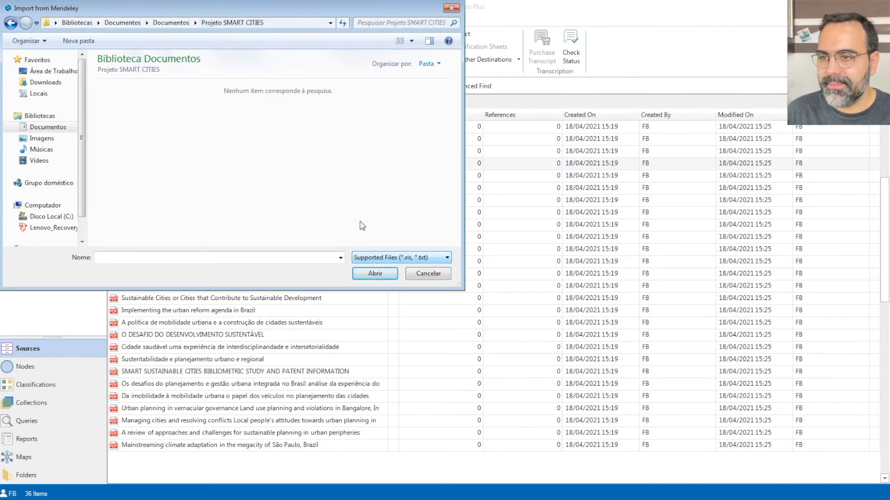
click(450, 8)
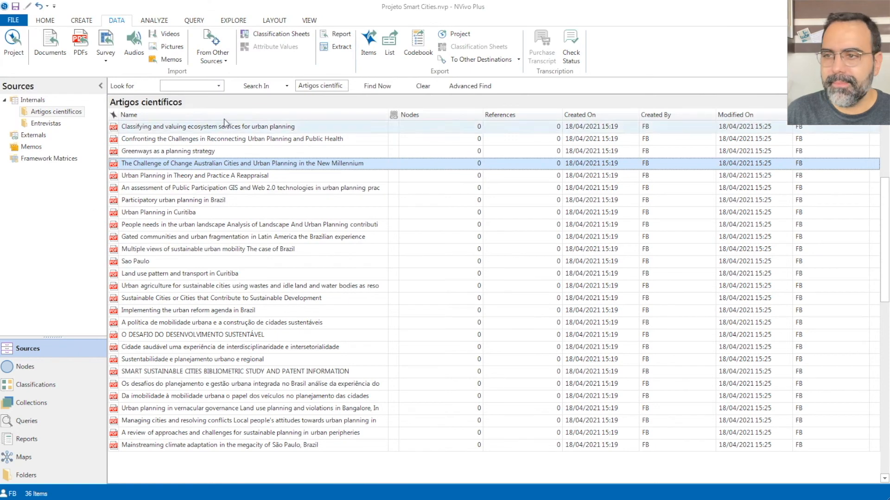
click(213, 56)
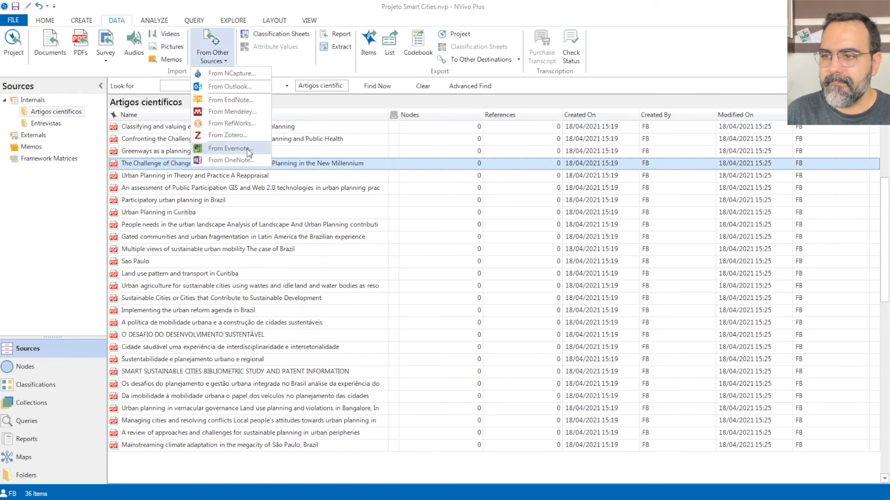
click(233, 112)
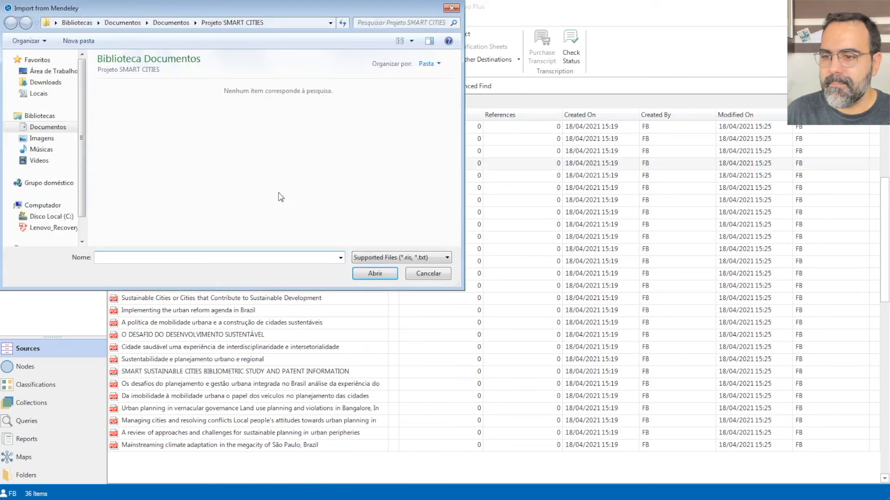
click(171, 22)
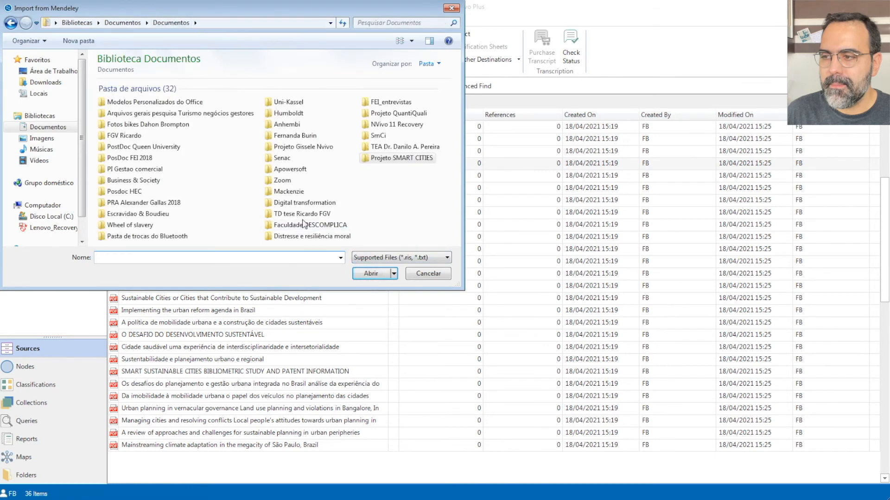
double_click(394, 160)
click(428, 274)
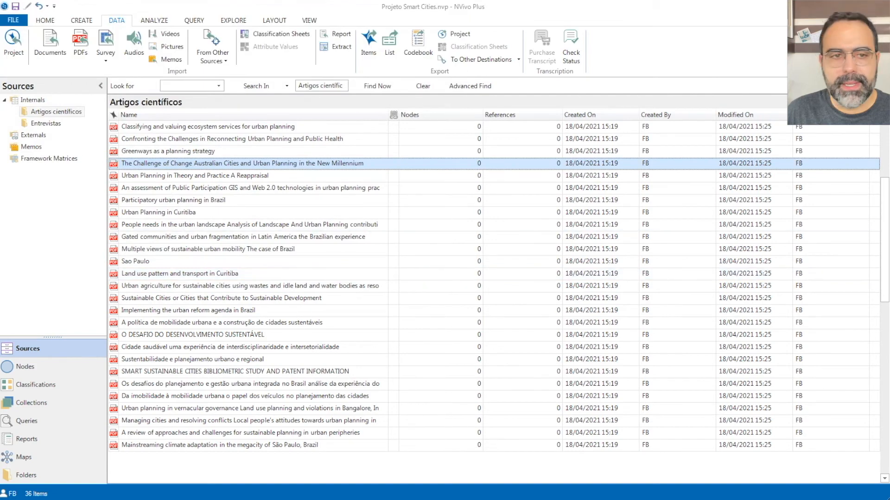
Step: Switch to Mendeley, export the selected documents in RIS format as My Collection to Projeto SMART CITIES, and return to NVivo
drag(0, 9, 336, 11)
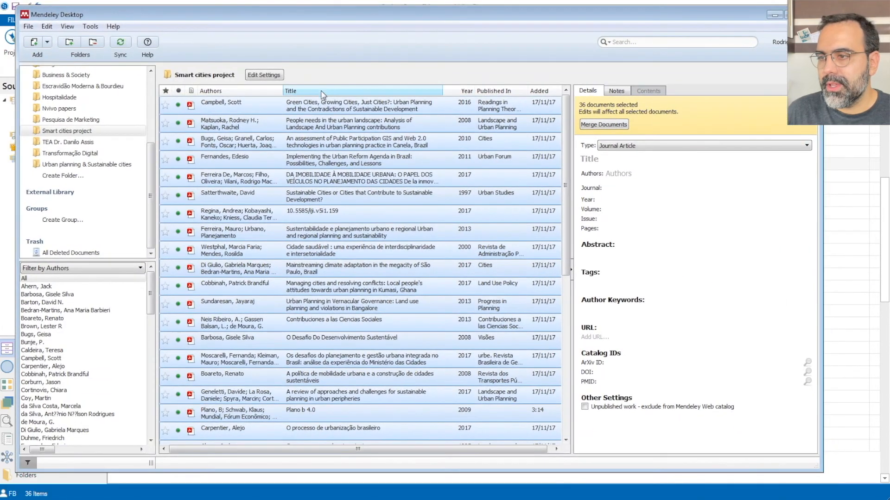
right_click(323, 120)
click(384, 237)
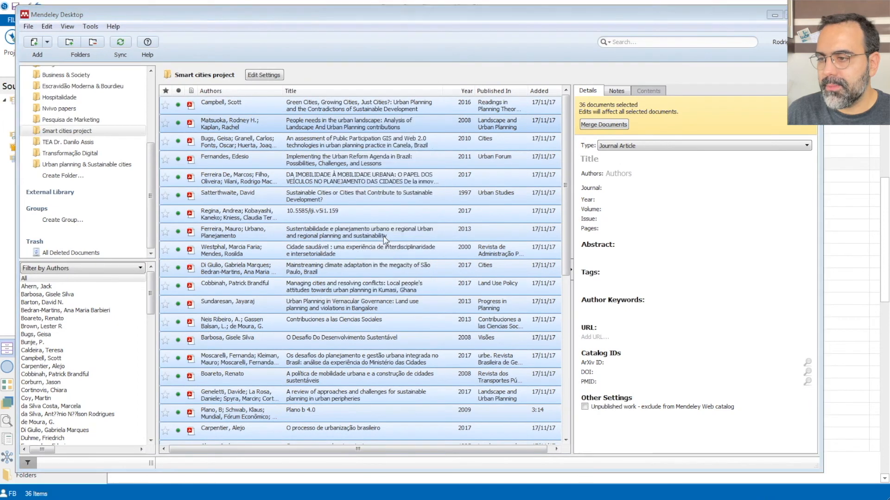
click(195, 283)
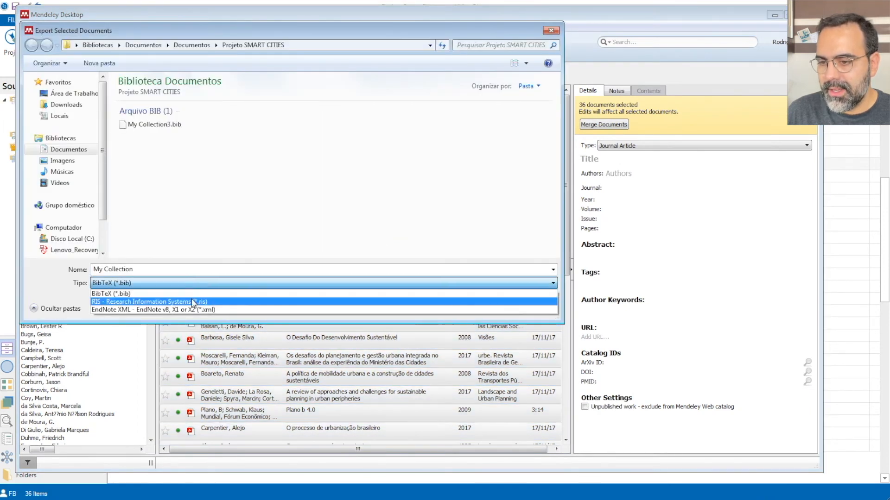
click(194, 302)
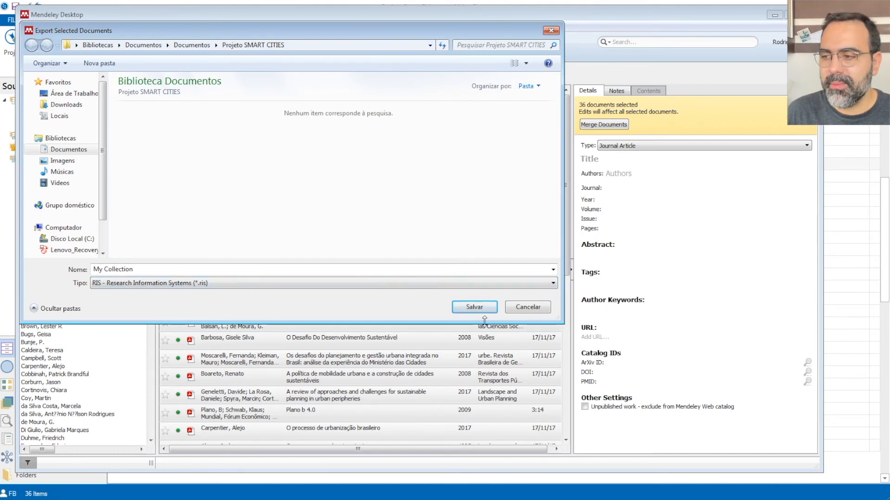
click(474, 307)
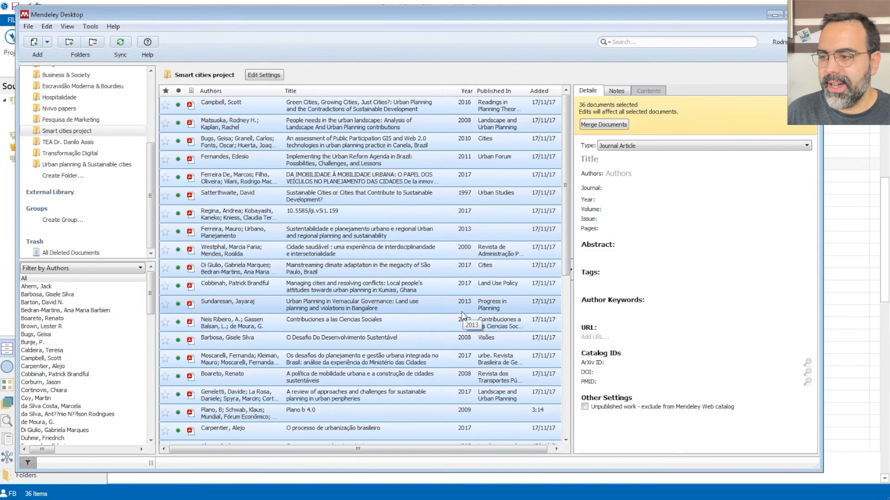
drag(593, 18, 580, 19)
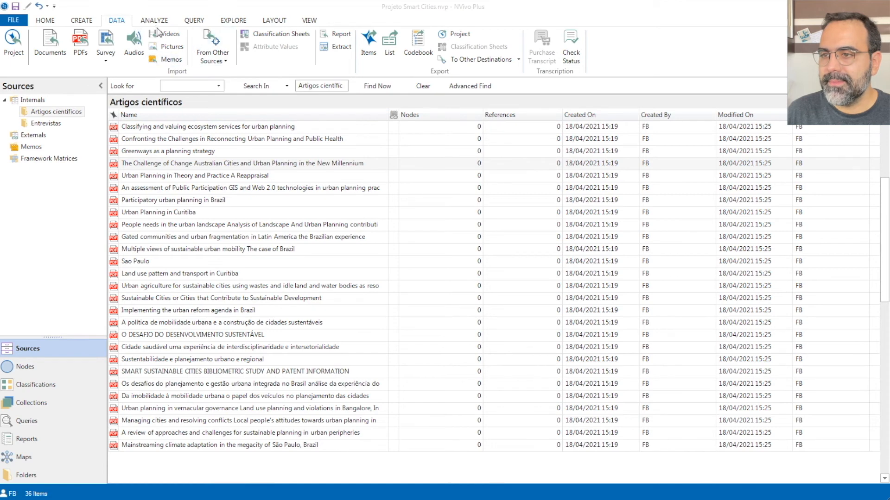
Step: Start a Mendeley import using the My Collection.ris file from the Projeto SMART CITIES folder
click(211, 57)
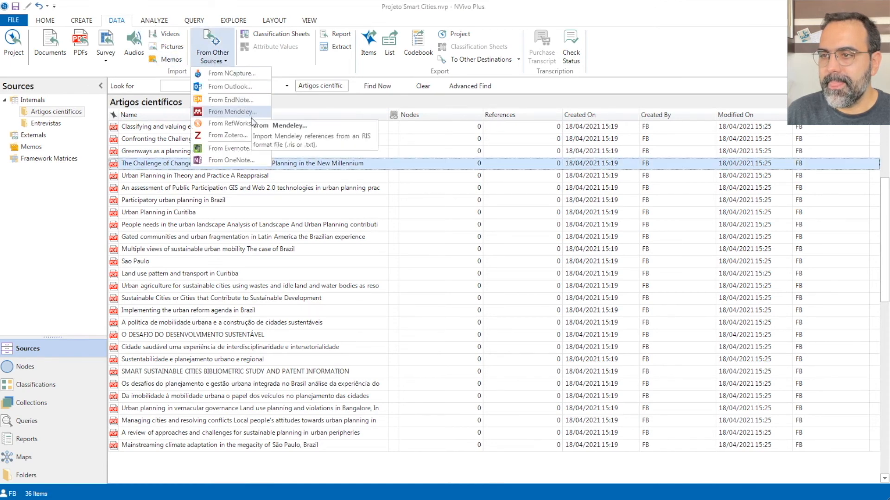
click(229, 111)
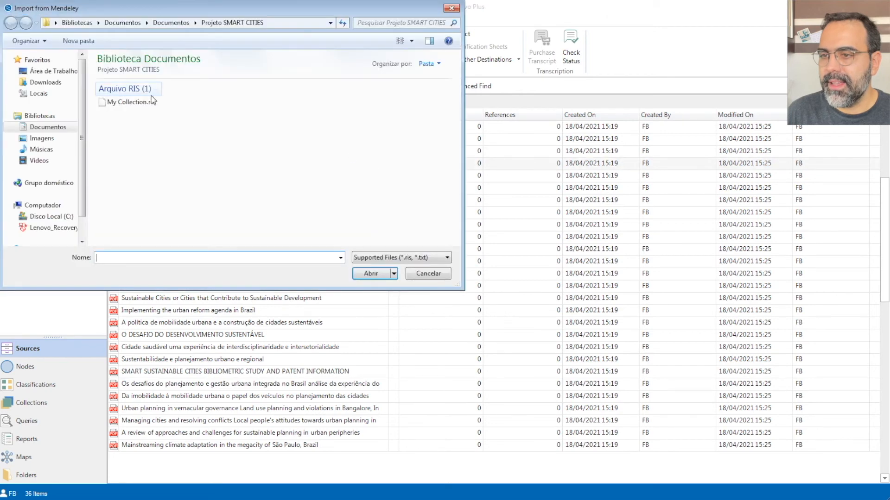
click(130, 101)
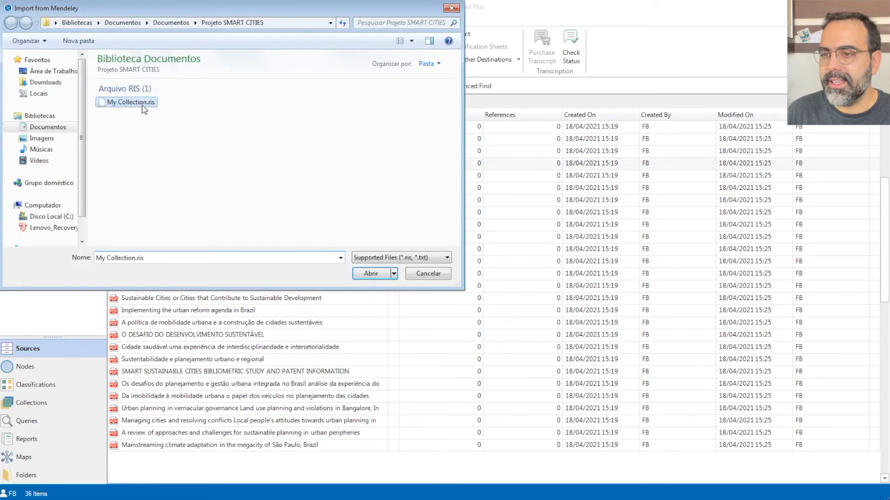
click(377, 273)
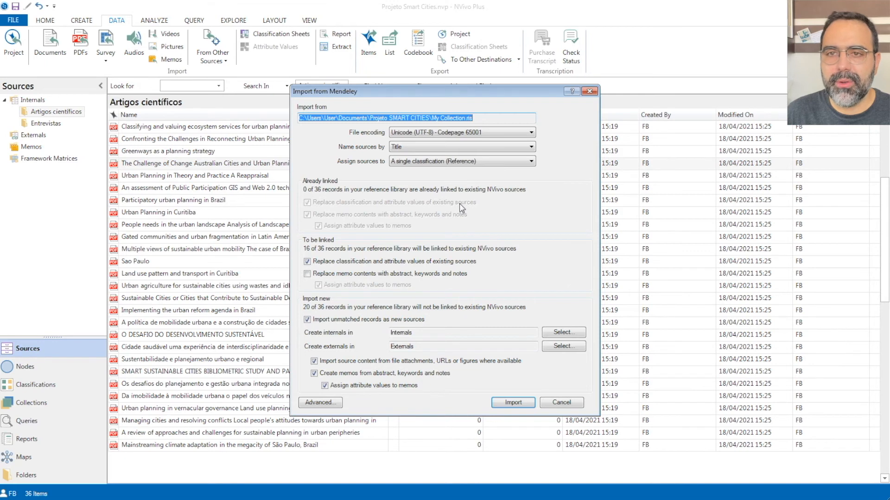
Step: Name the sources by Author and Year and import the records with source content, memos from abstract, keywords and notes, and memo attribute values
click(421, 145)
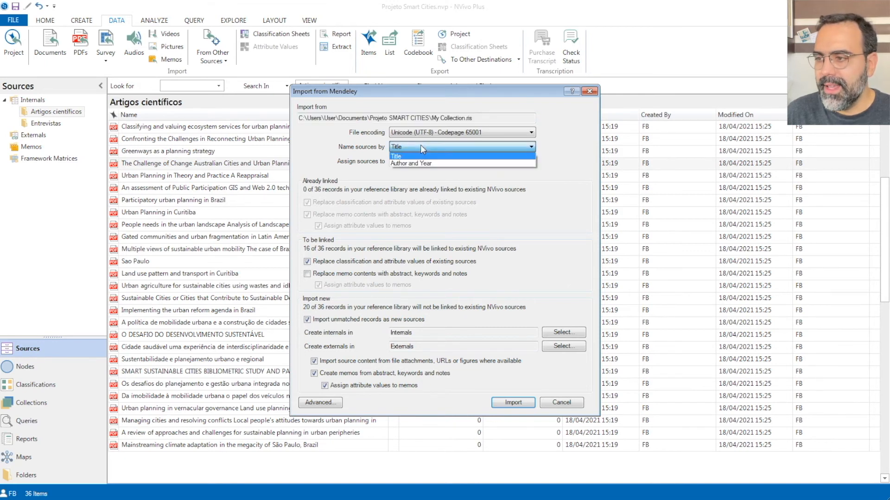
click(411, 164)
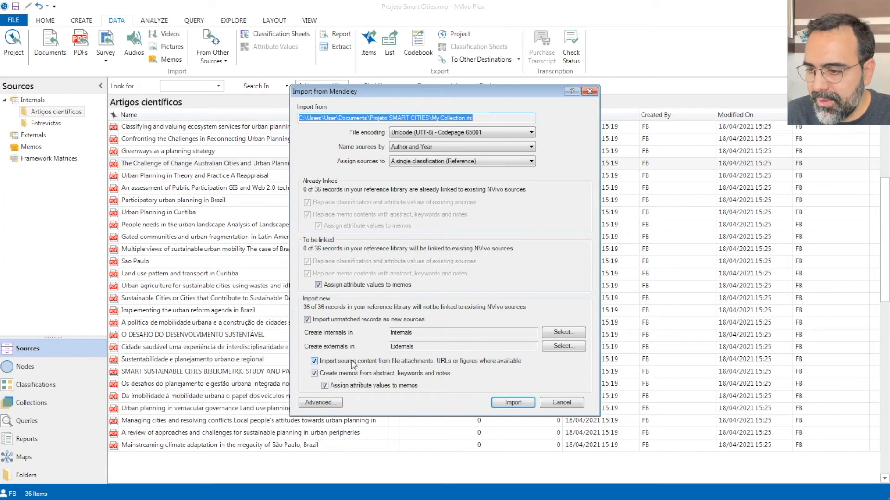
click(315, 361)
click(315, 361)
click(314, 374)
click(315, 375)
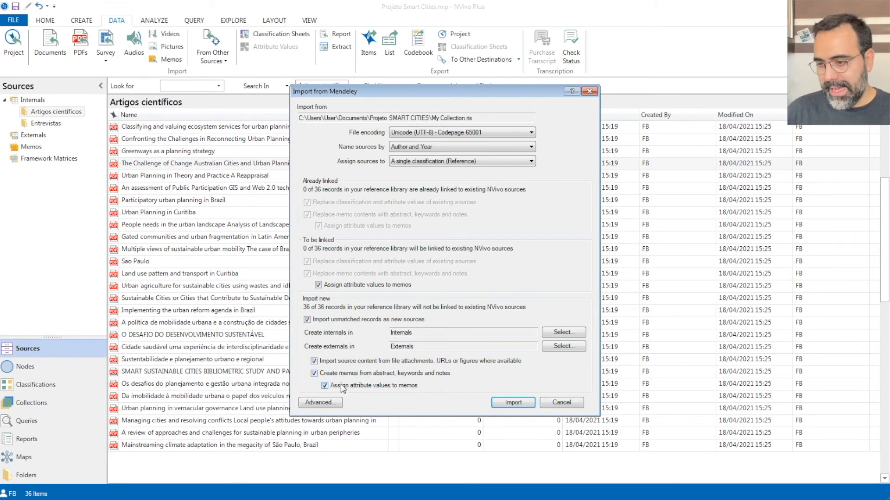
click(509, 405)
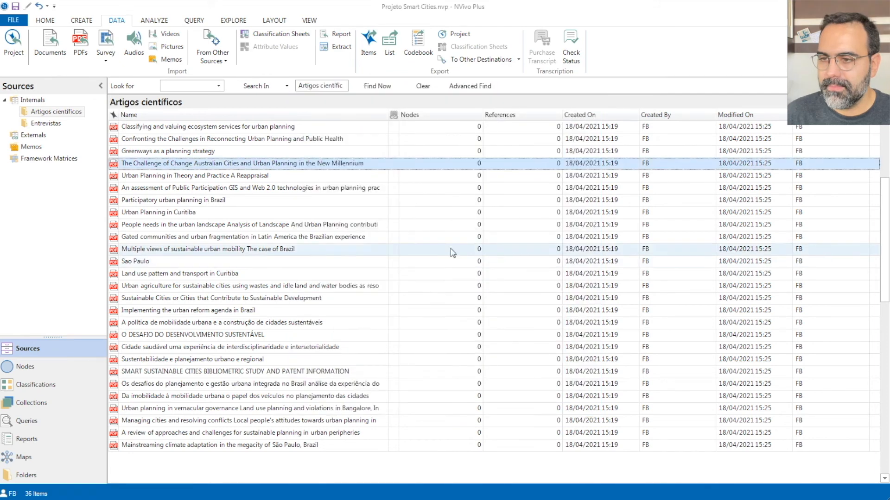
Step: Look through the imported articles in Internals and their linked notes in Memos
click(168, 464)
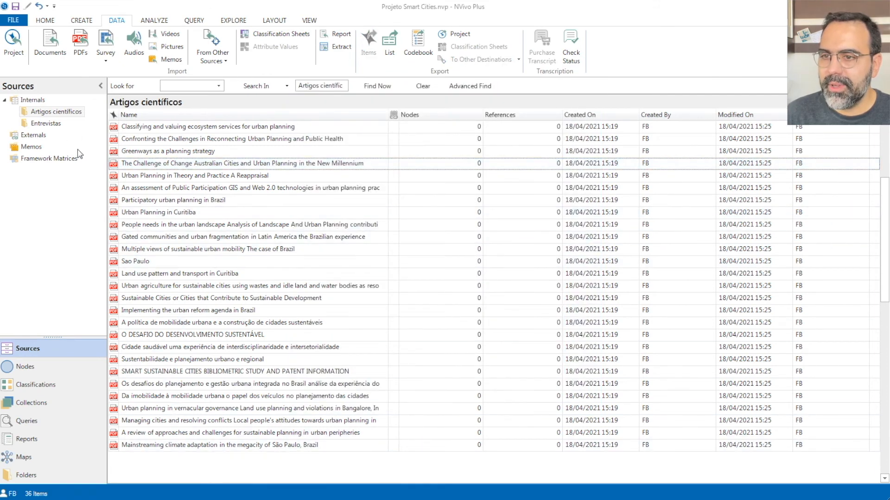
click(33, 100)
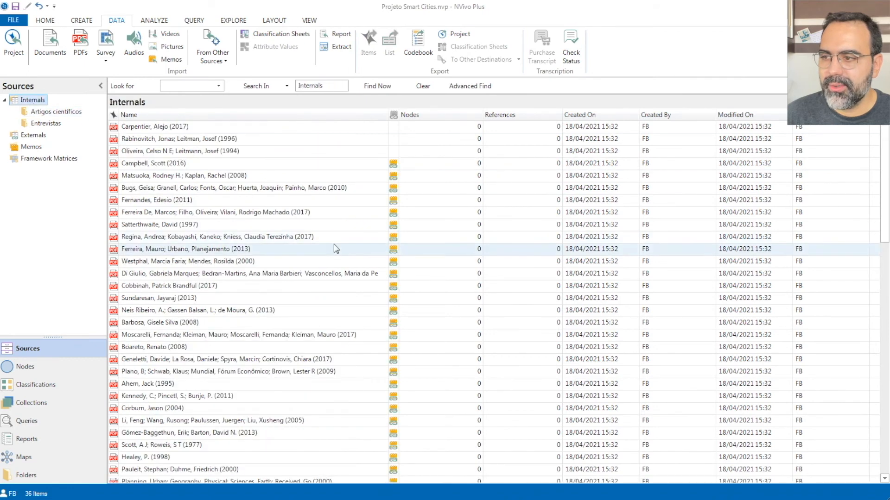
click(235, 165)
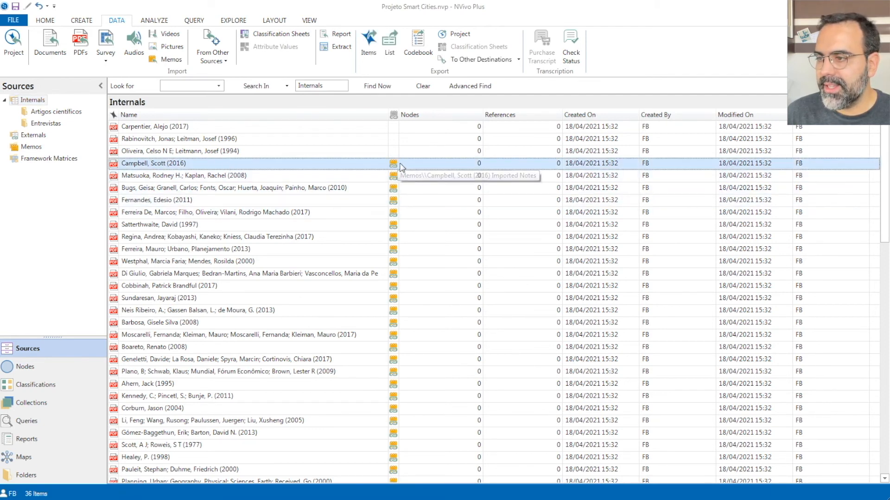
click(31, 146)
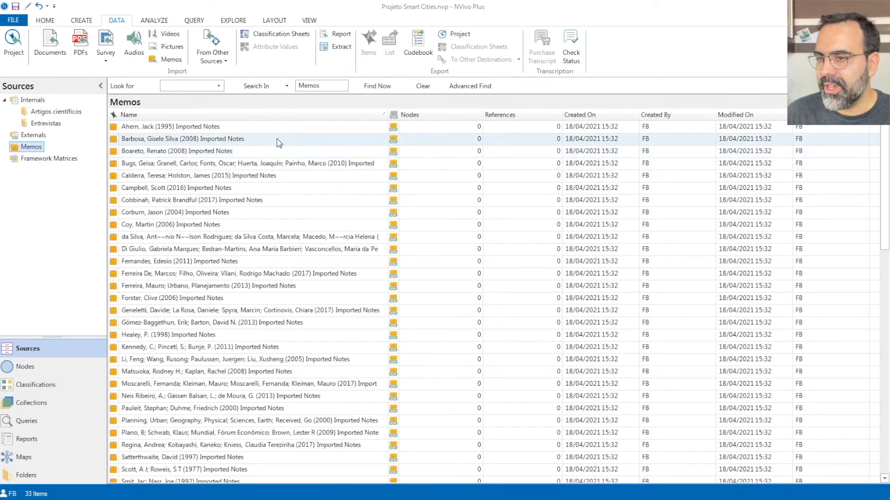
click(32, 99)
click(316, 168)
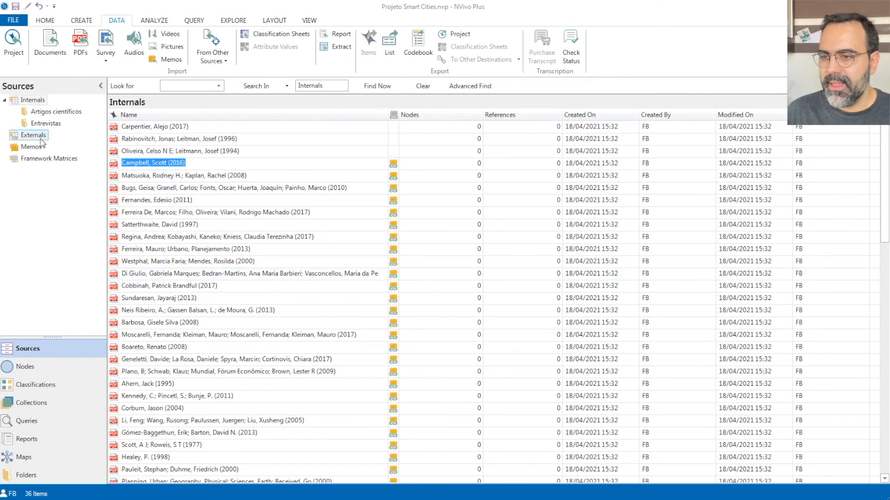
click(114, 166)
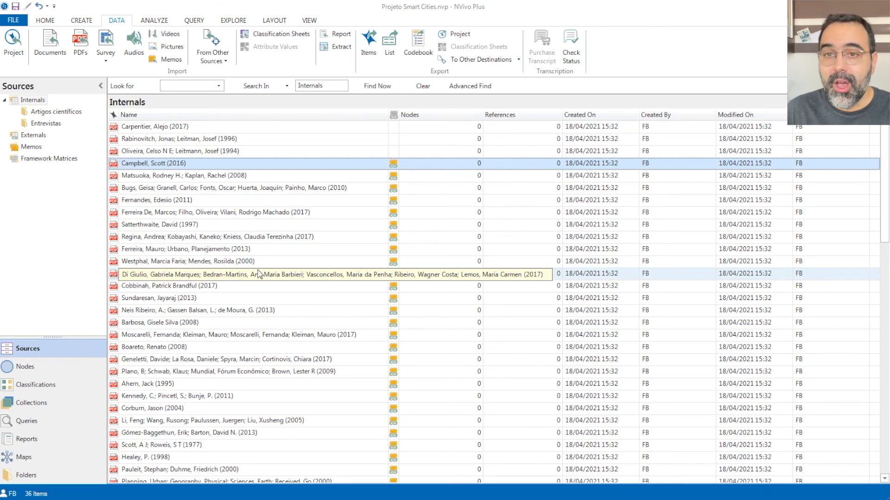
Step: Expand the Reference source classification and examine the values of its Author attribute, then close the attribute properties
click(57, 388)
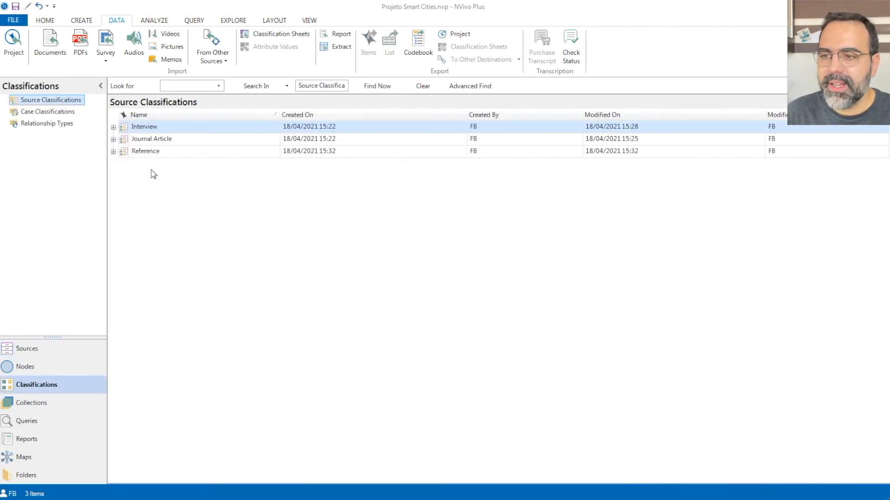
click(114, 152)
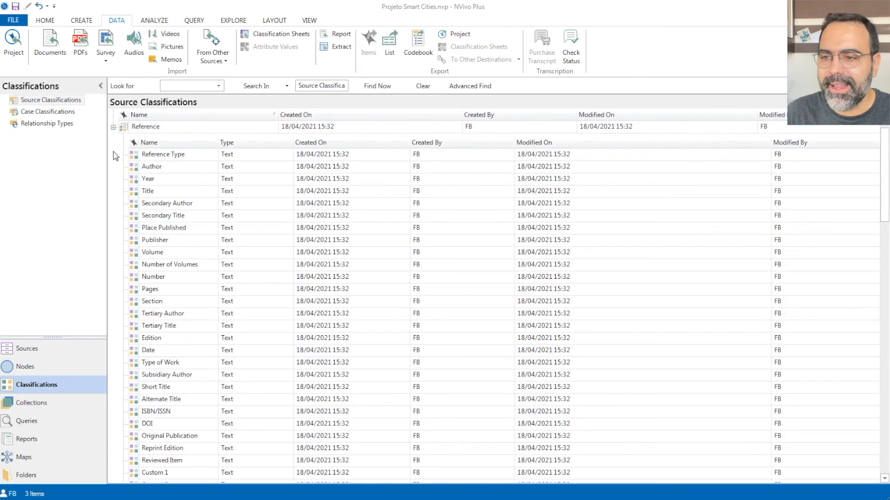
click(175, 171)
double_click(176, 172)
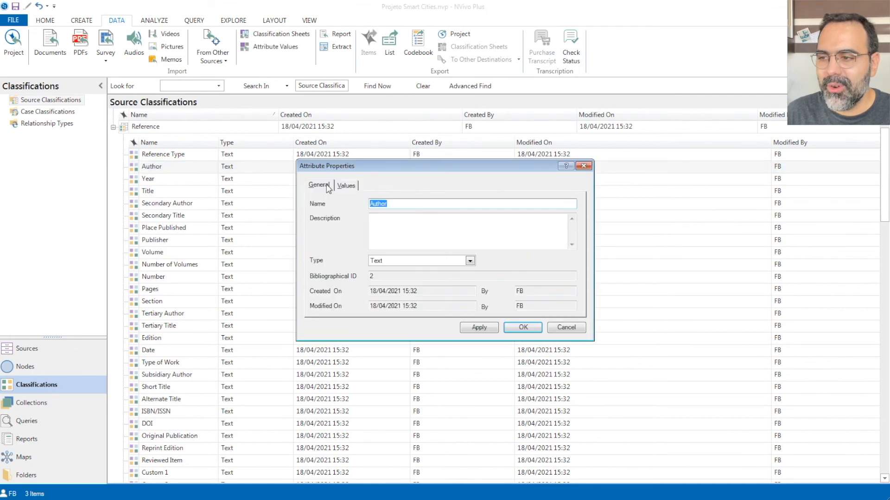
click(348, 187)
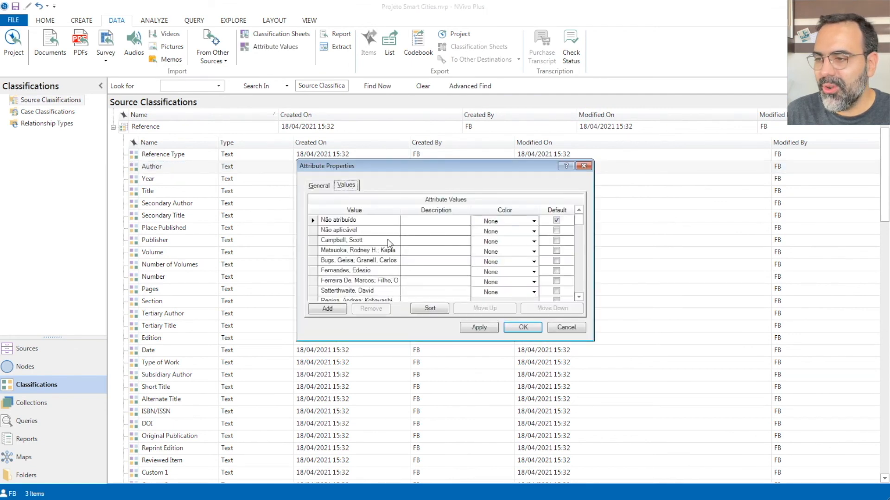
click(579, 297)
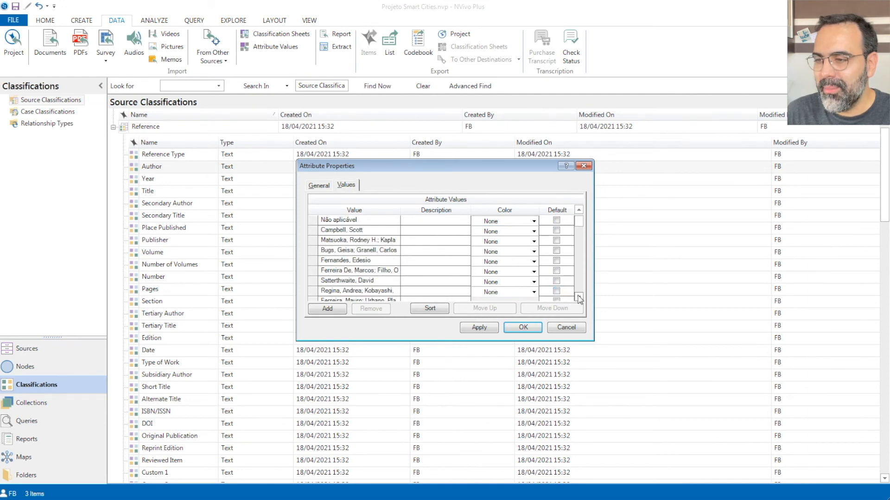
click(579, 297)
click(578, 297)
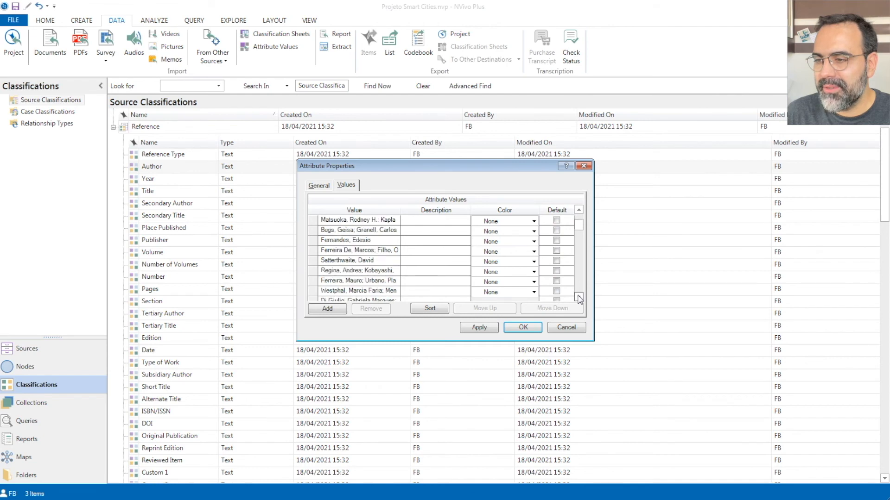
click(579, 297)
click(579, 297)
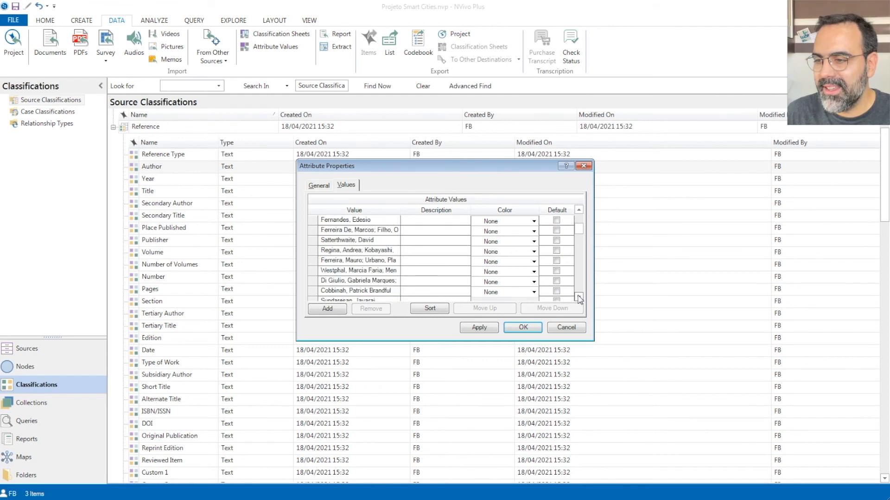
click(579, 297)
click(578, 297)
click(579, 297)
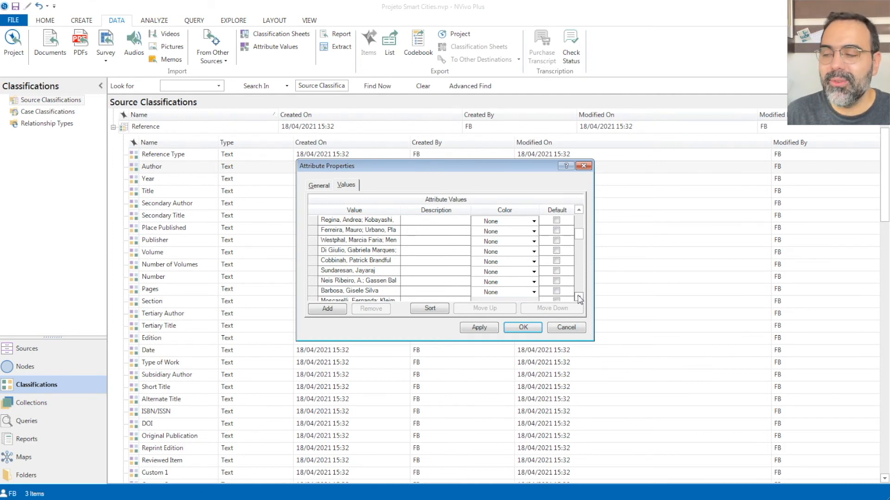
click(584, 166)
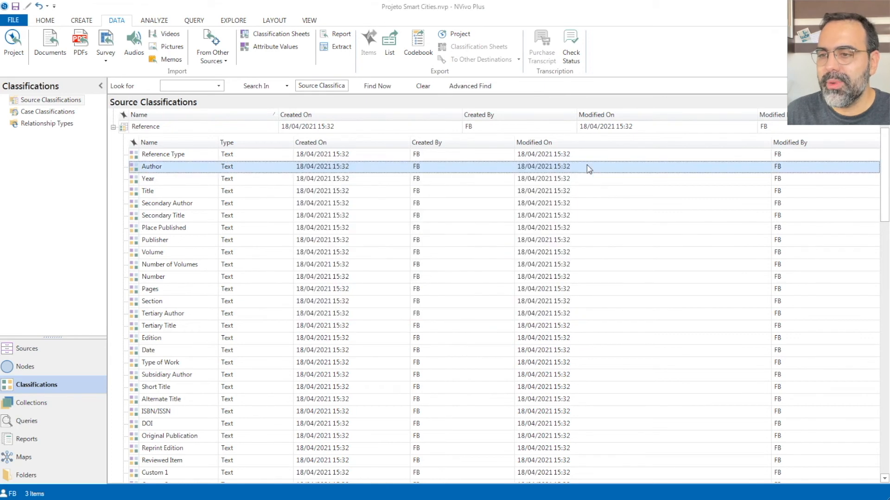
Step: Examine the values of the Reference classification's Year attribute and close its properties
double_click(151, 178)
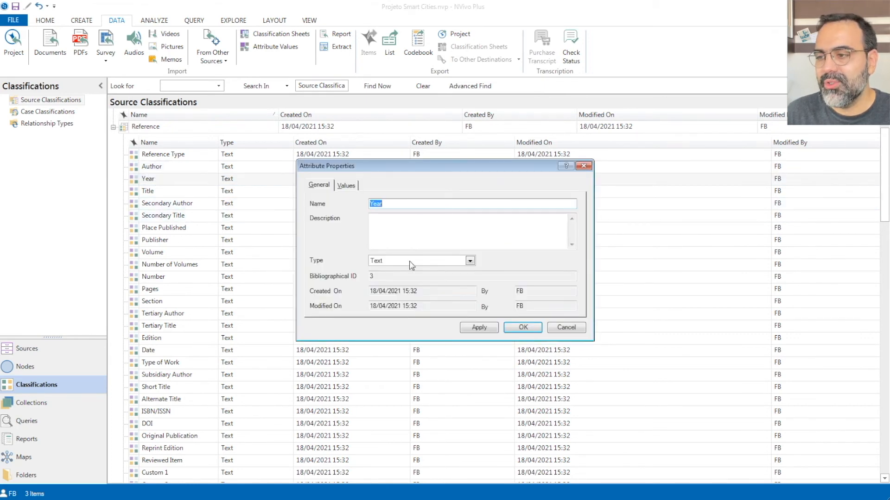
click(344, 187)
click(579, 288)
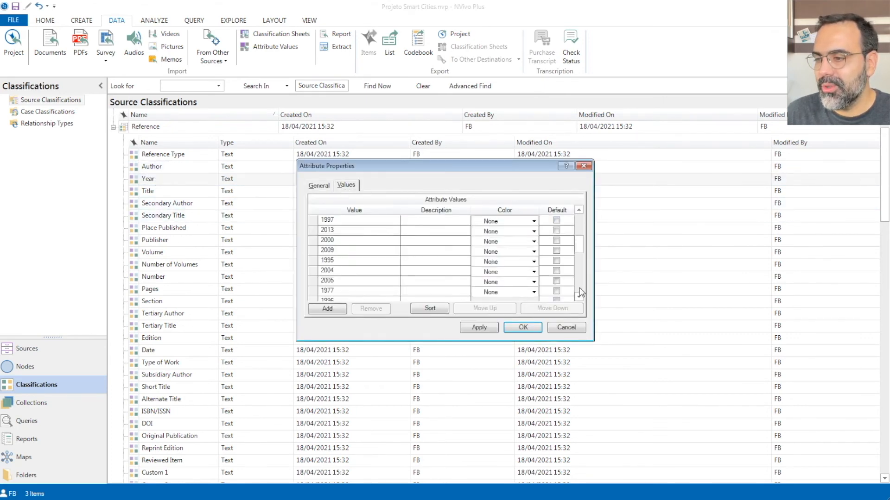
click(583, 166)
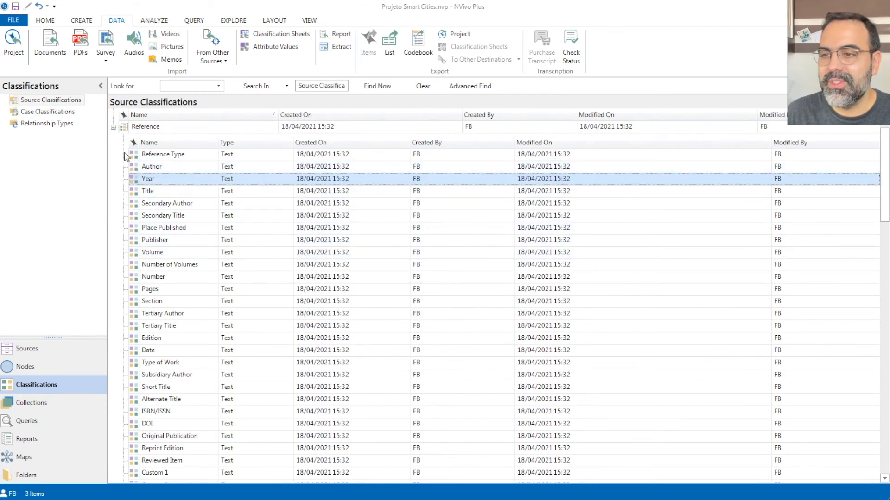
Step: Collapse the Reference attributes, open the Reference classification sheet, and widen its source name and Title columns
click(113, 127)
double_click(153, 152)
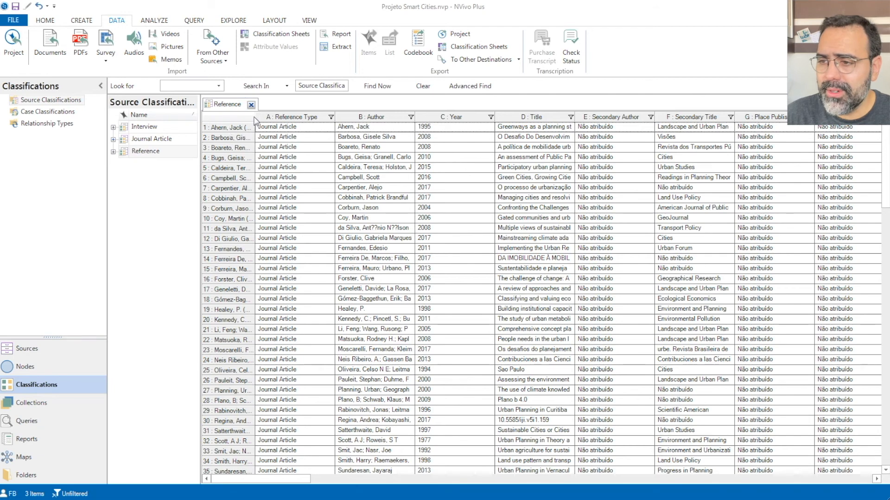
drag(255, 120, 406, 122)
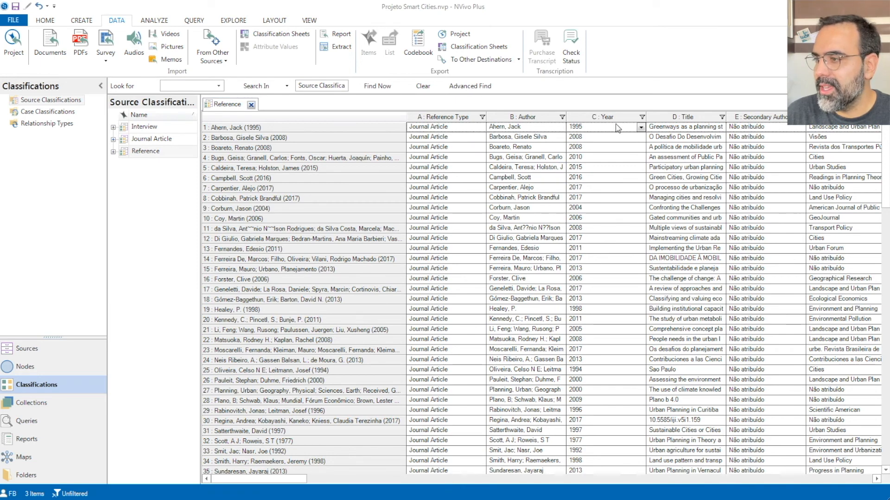
drag(726, 117, 833, 111)
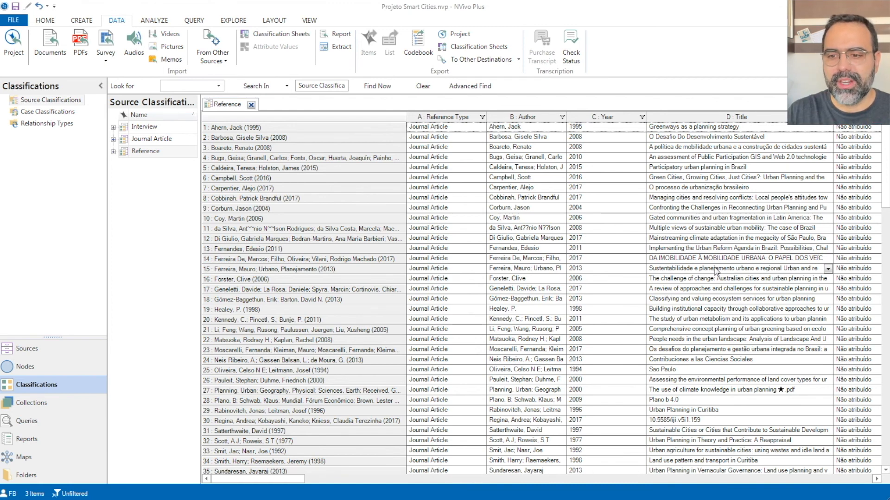
Step: Open the article on Public Participation GIS and Web 2.0 technologies from Internals and select a passage of its abstract
click(51, 367)
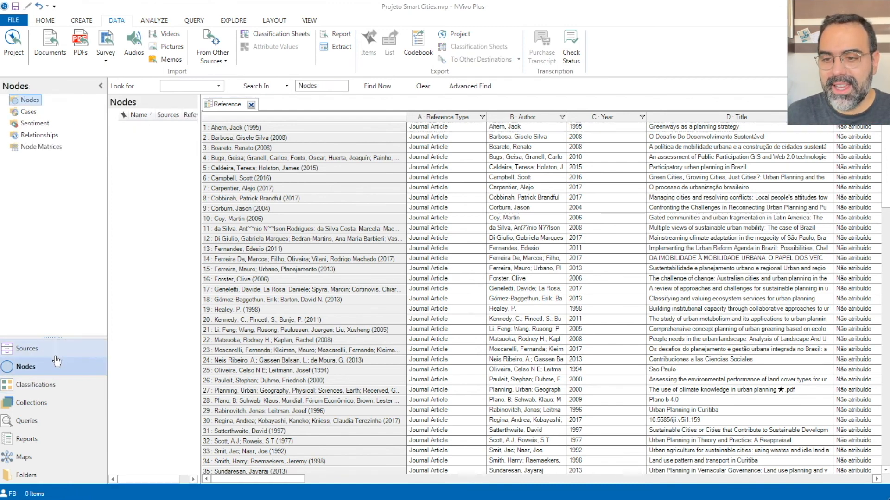
click(58, 351)
click(139, 164)
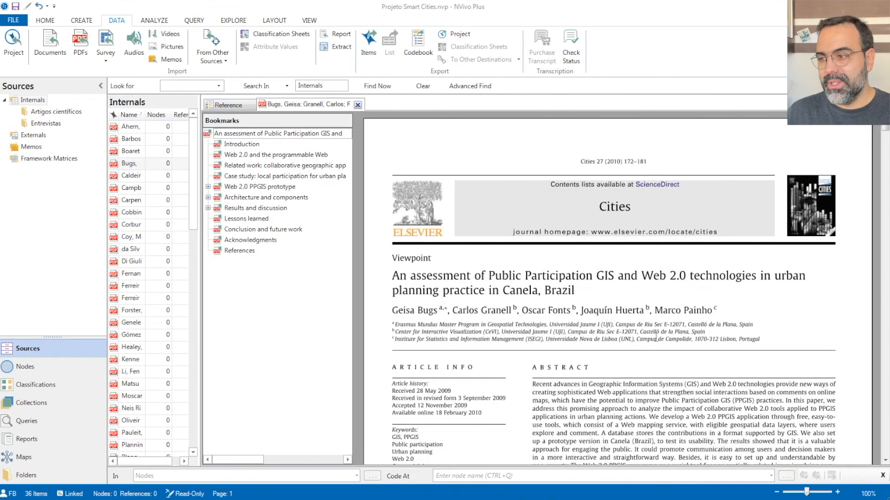
scroll(886, 183, down, 3)
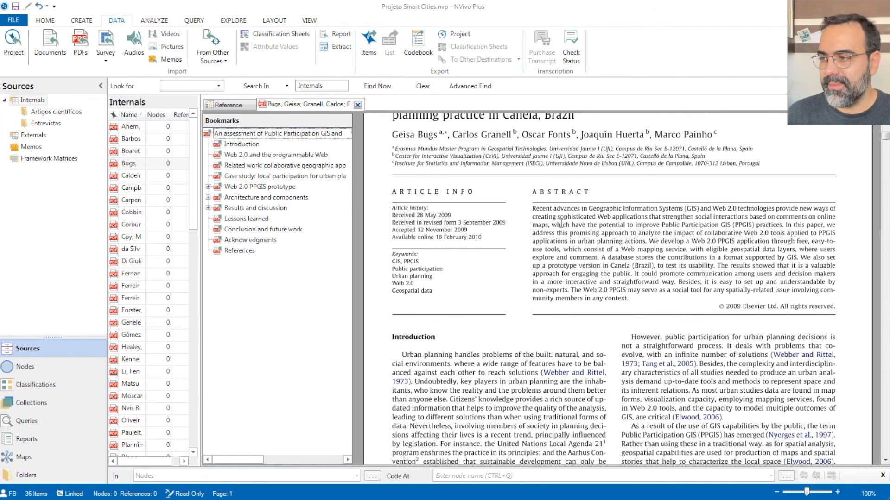
drag(561, 225, 631, 274)
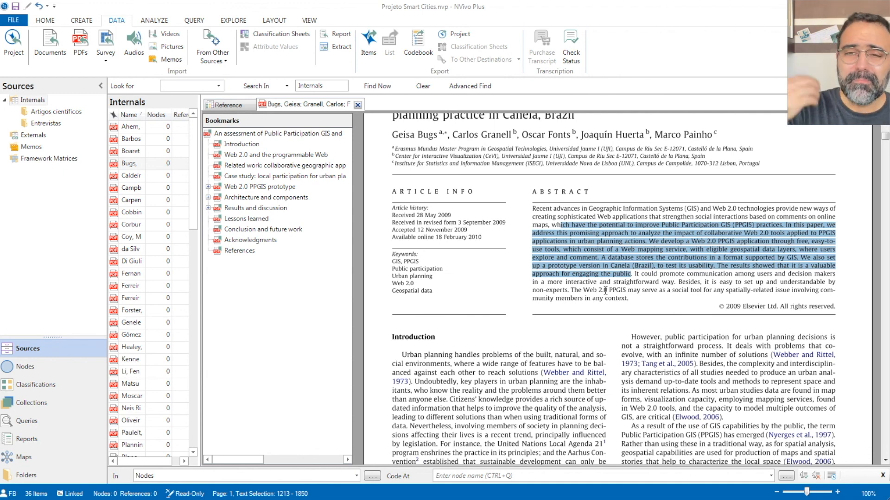
Step: Show the other sources from which data can be imported
click(211, 61)
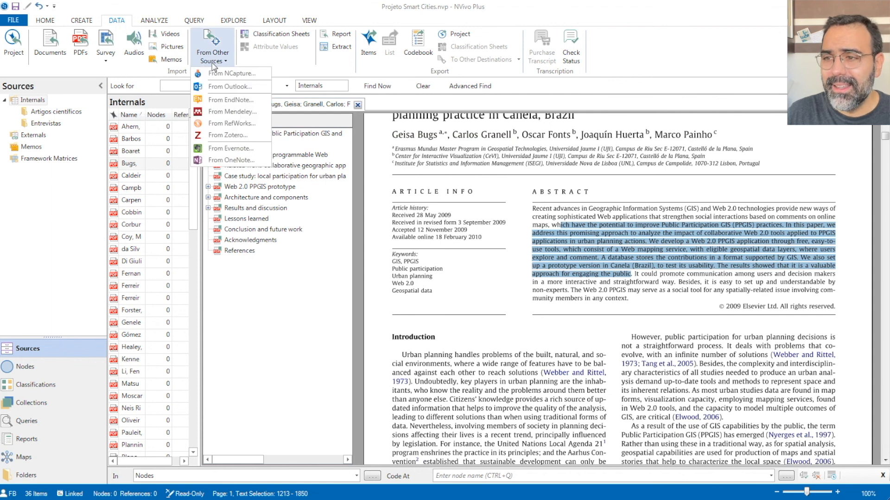